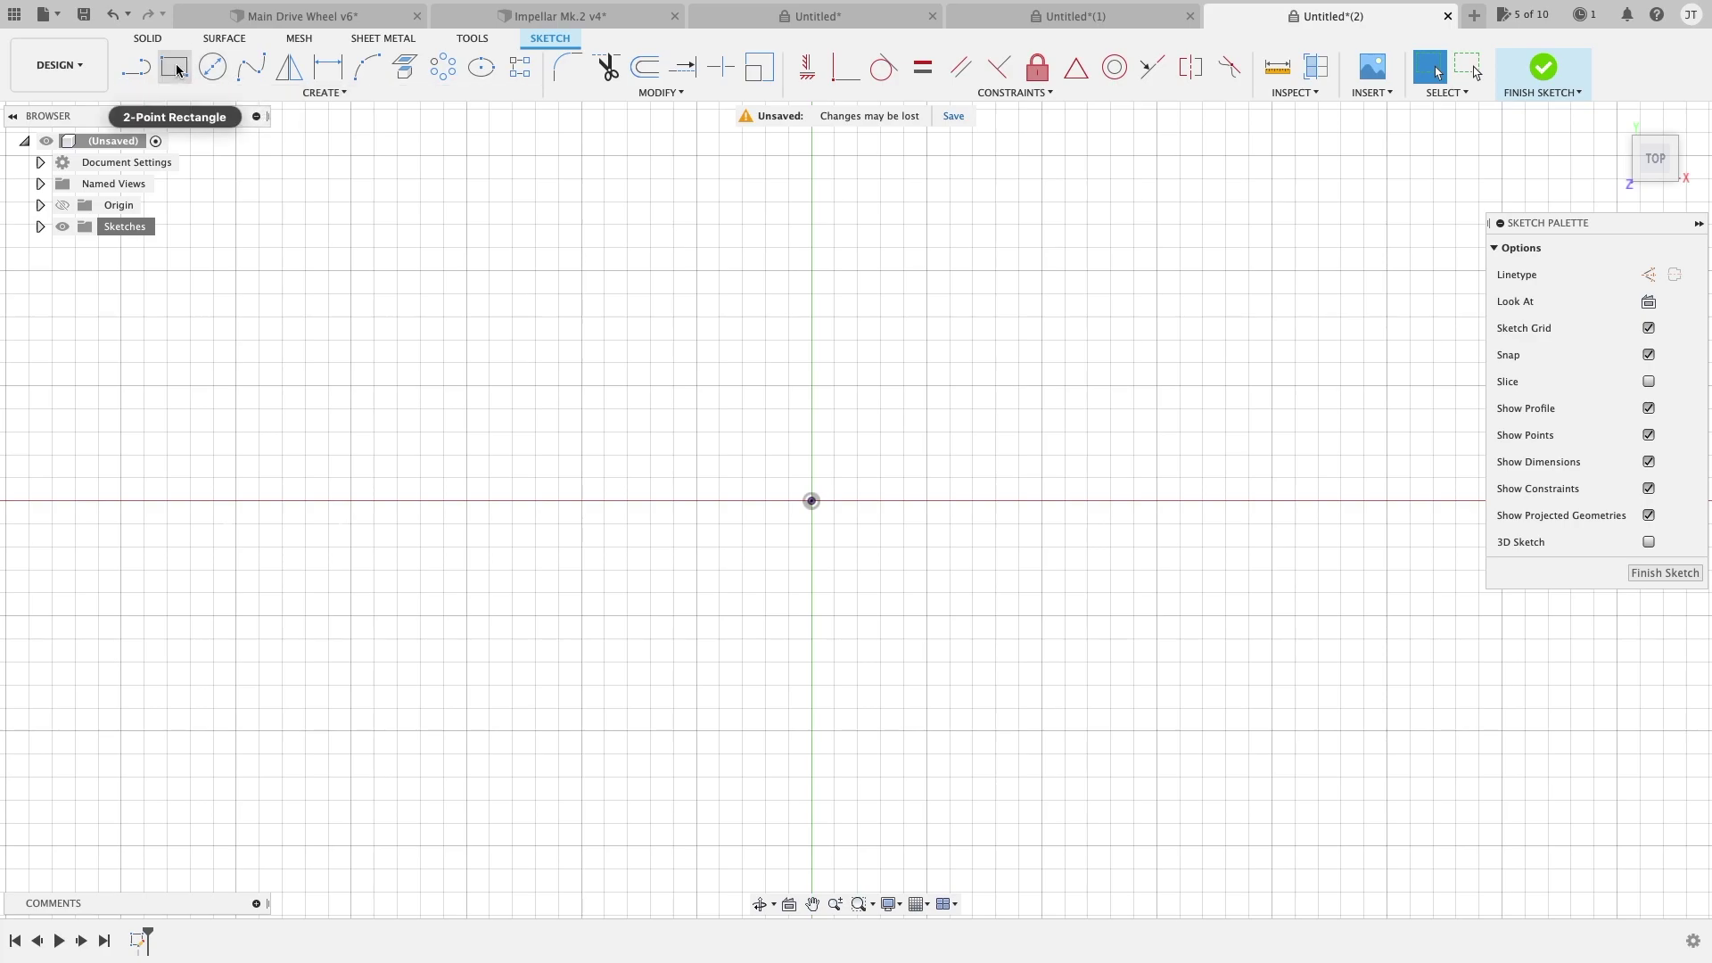
# Activate the 2-Point Rectangle tool from the Create menu's Rectangle options
pyautogui.click(333, 93)
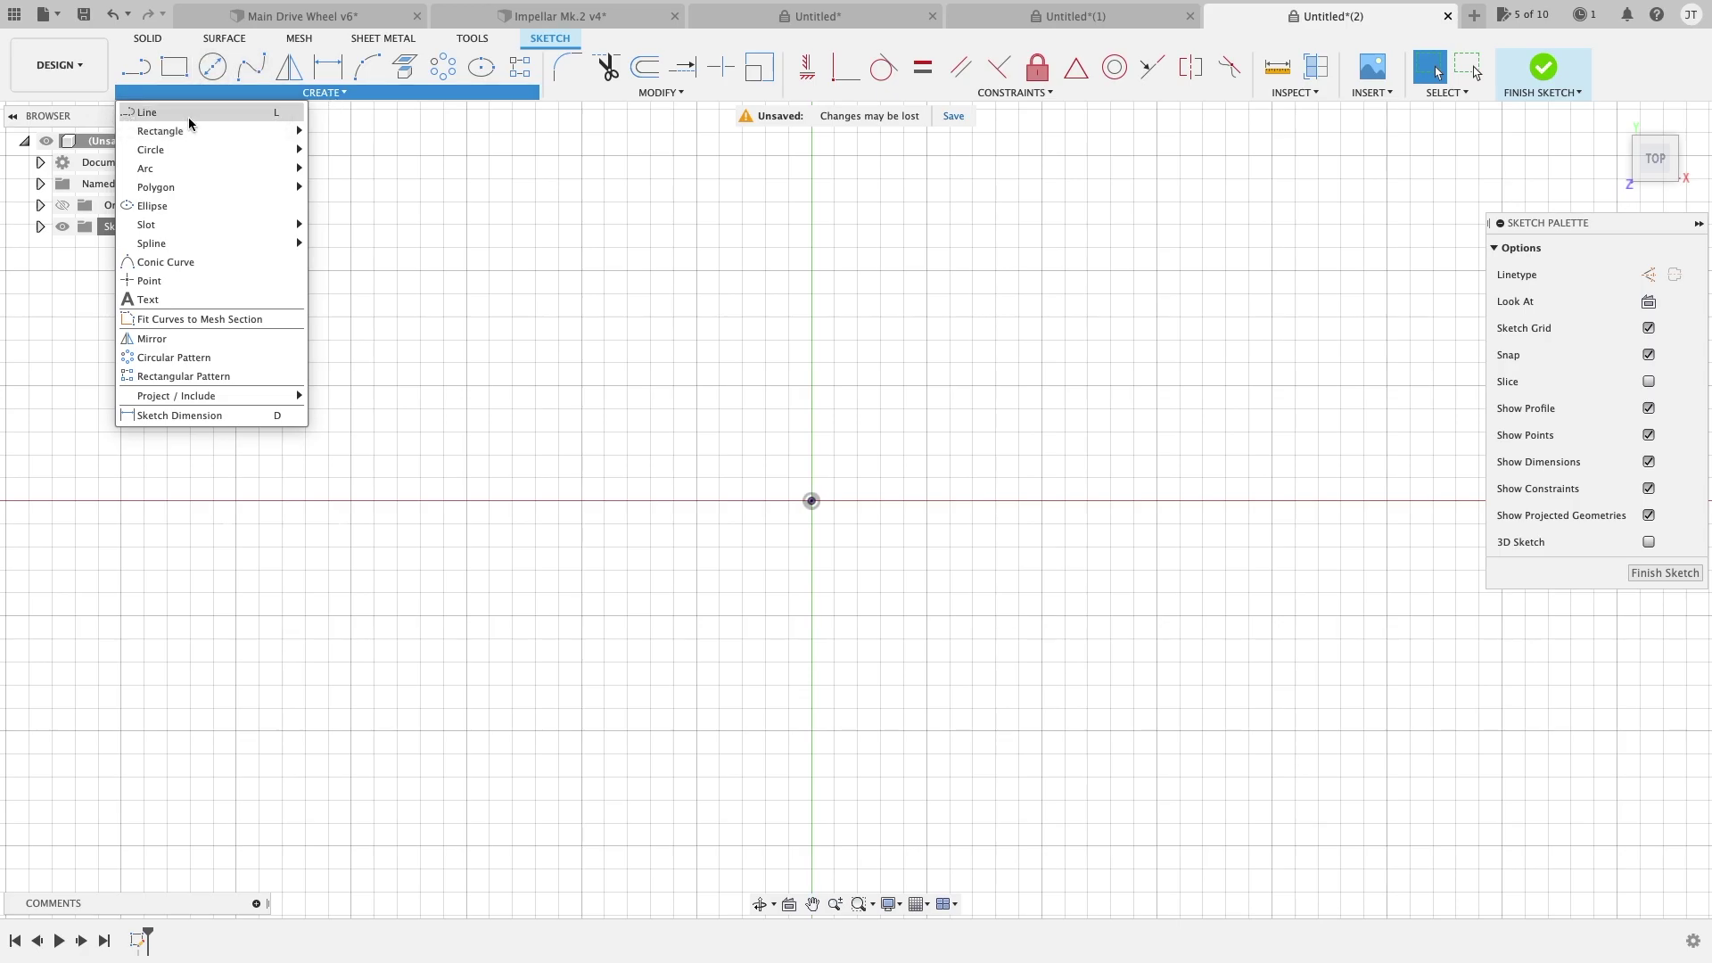
pyautogui.moveTo(180, 133)
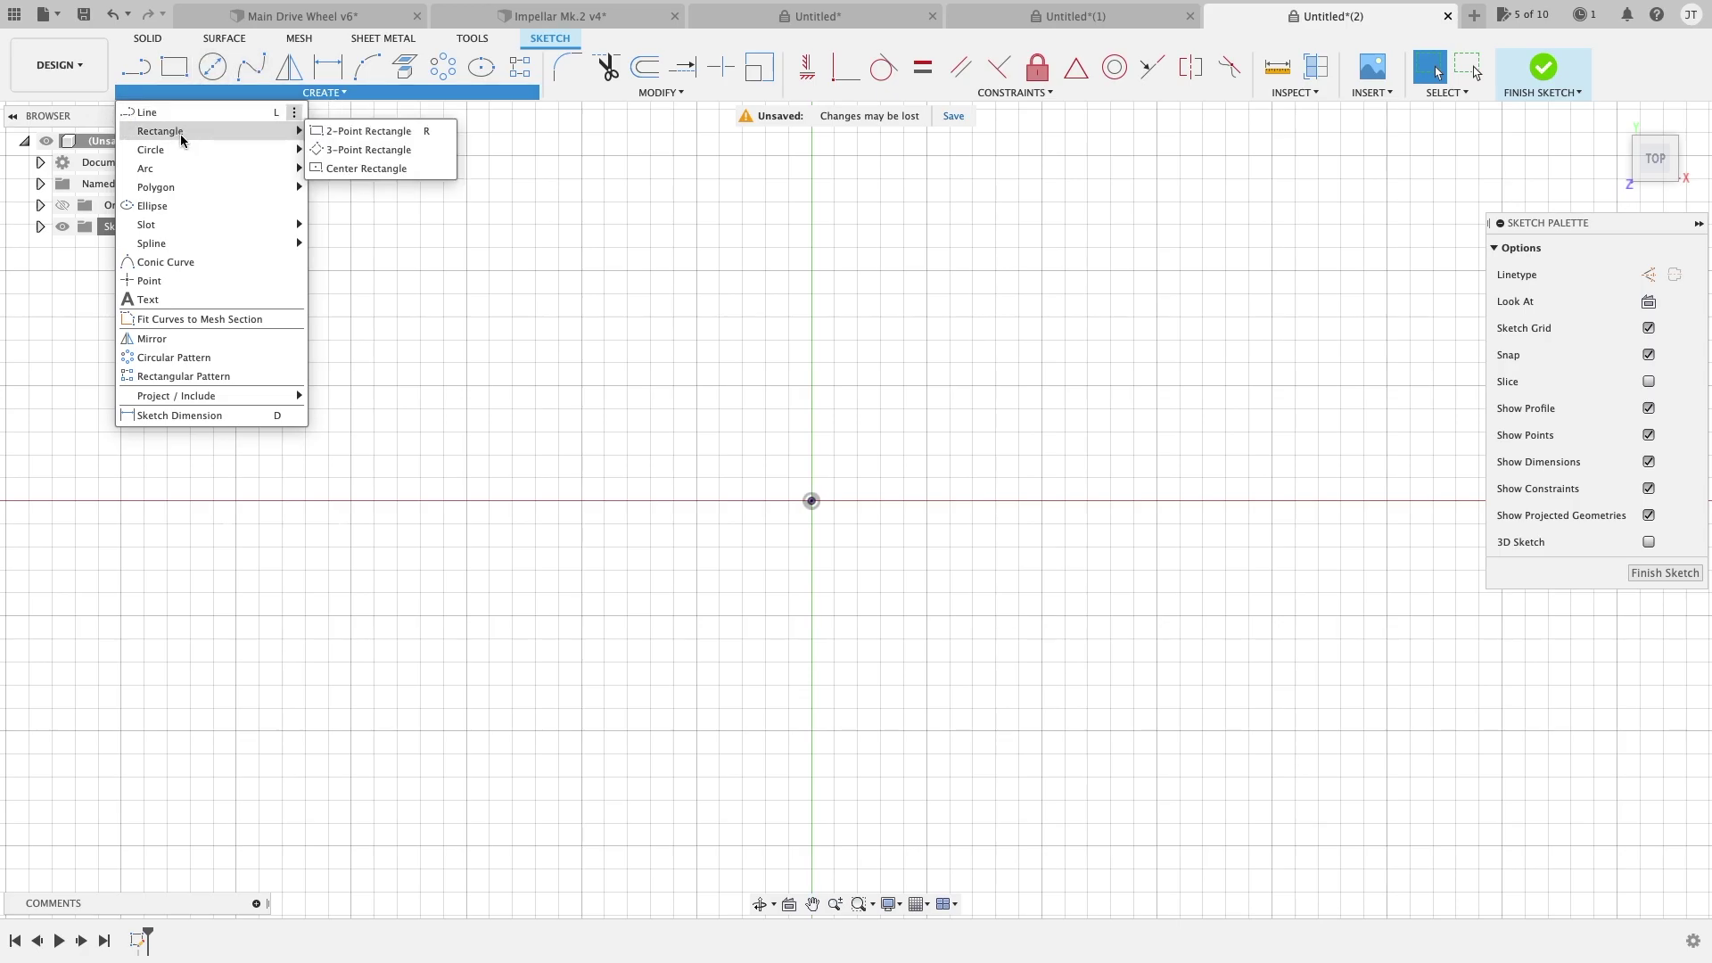
pyautogui.click(418, 140)
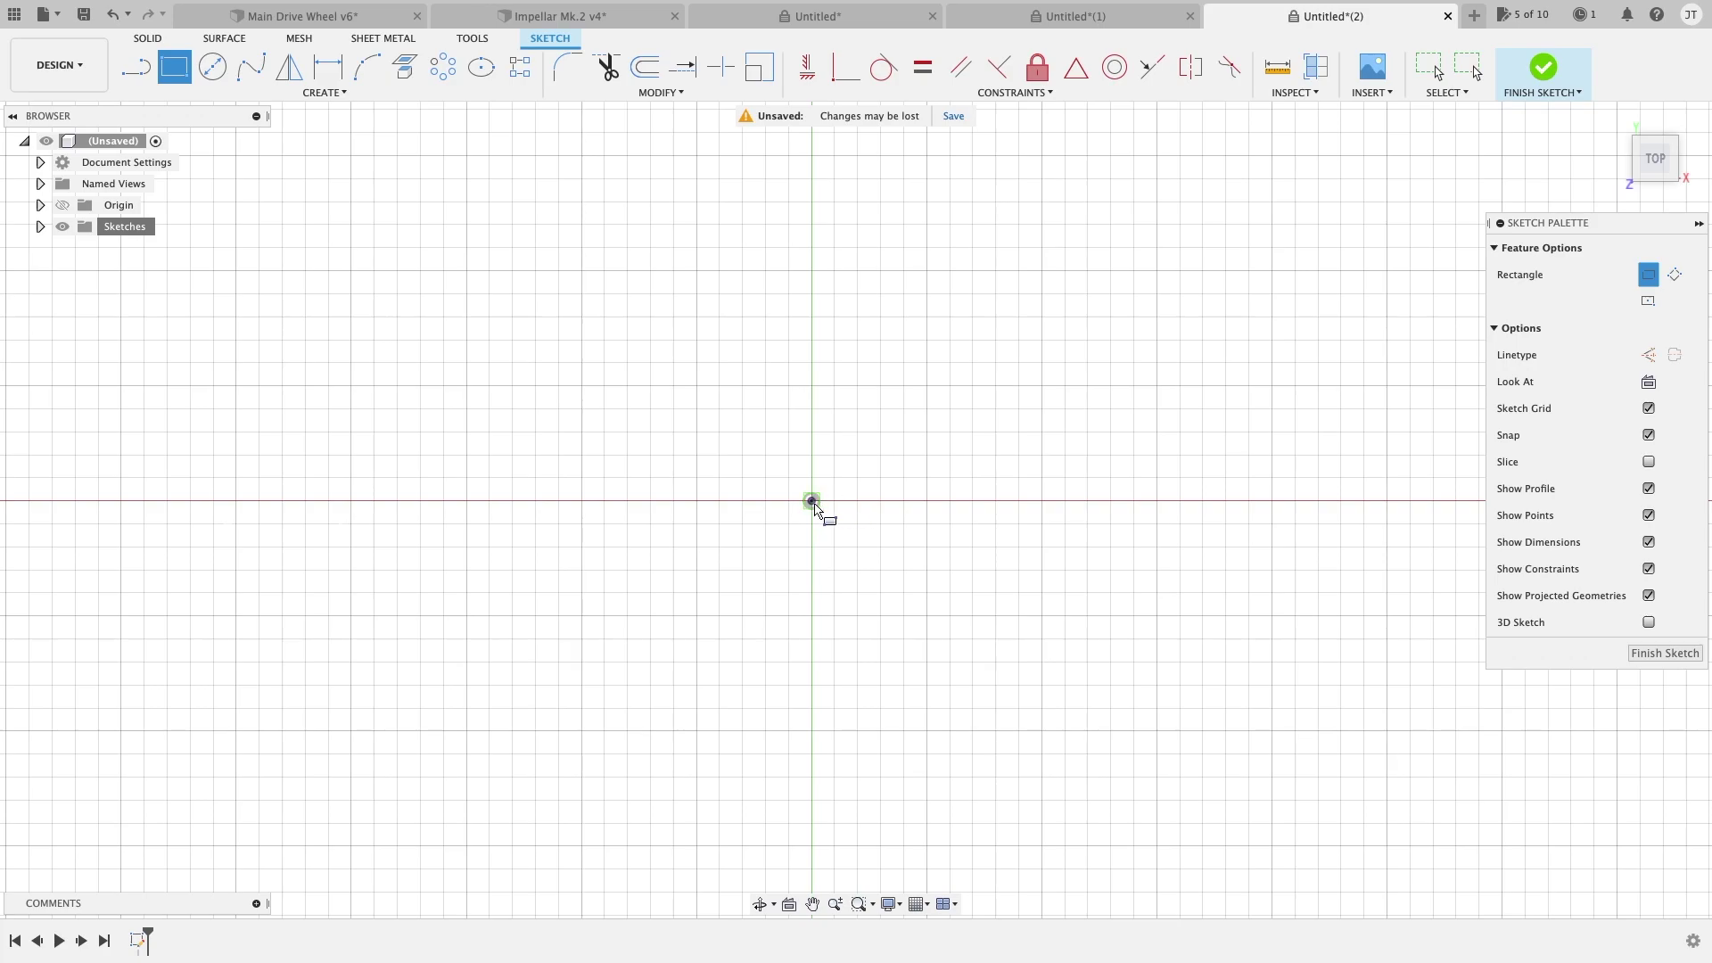
pyautogui.click(812, 500)
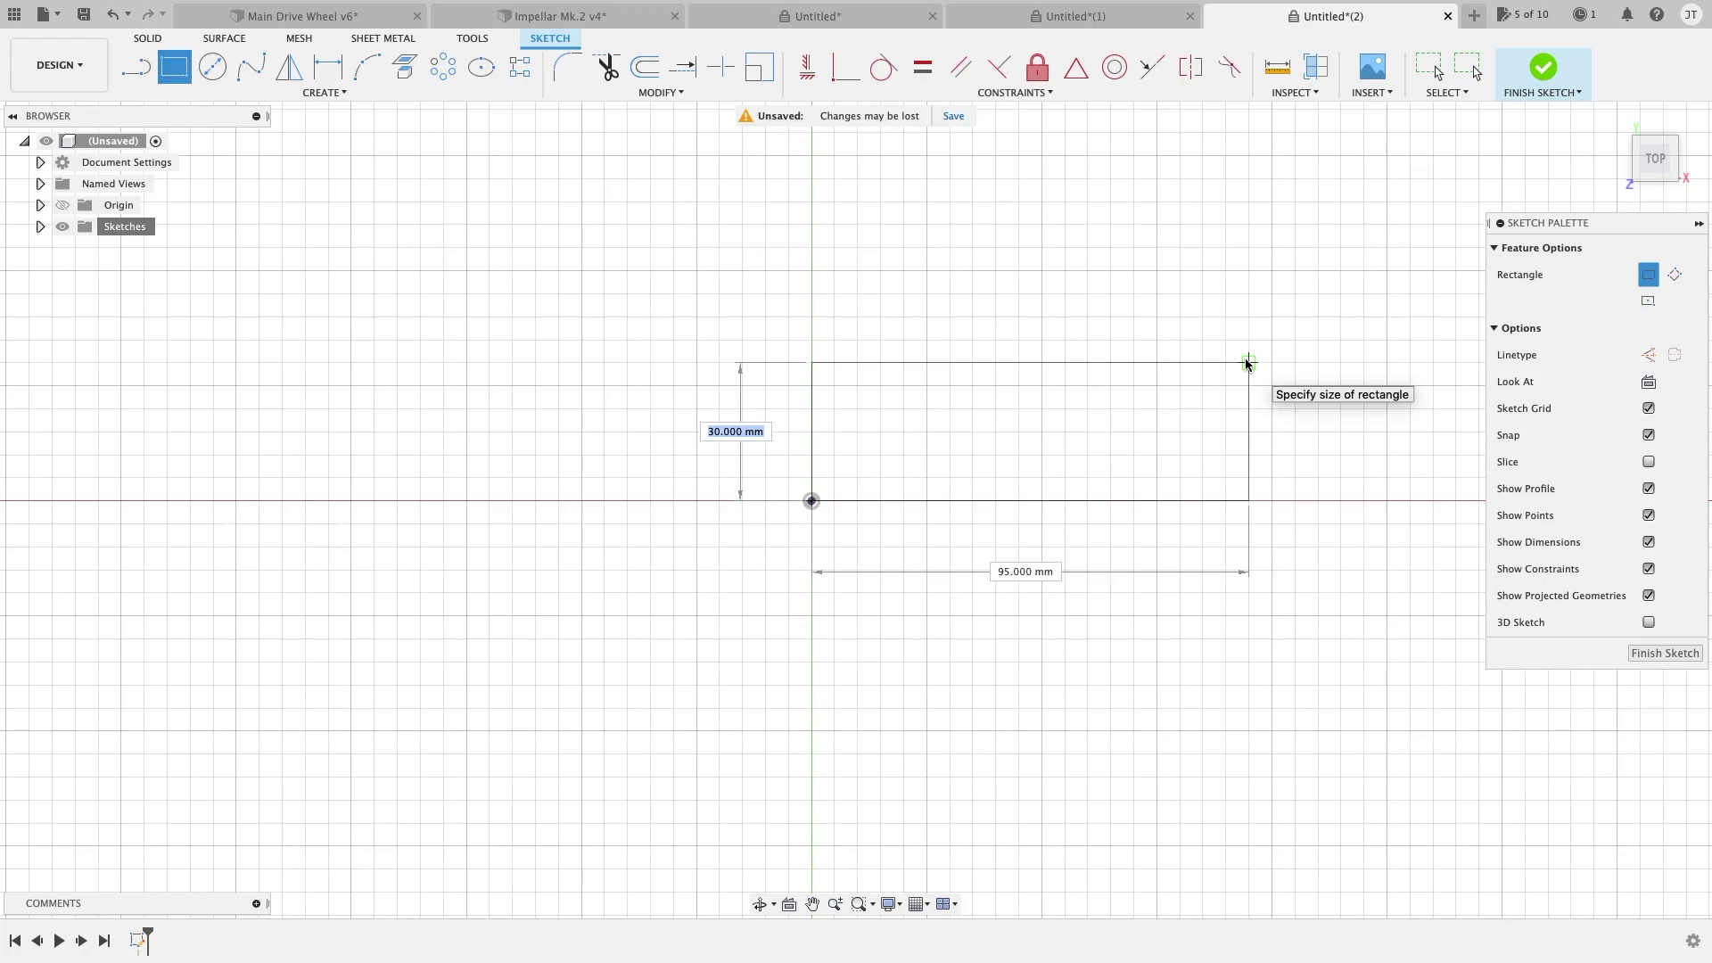
pyautogui.write('45')
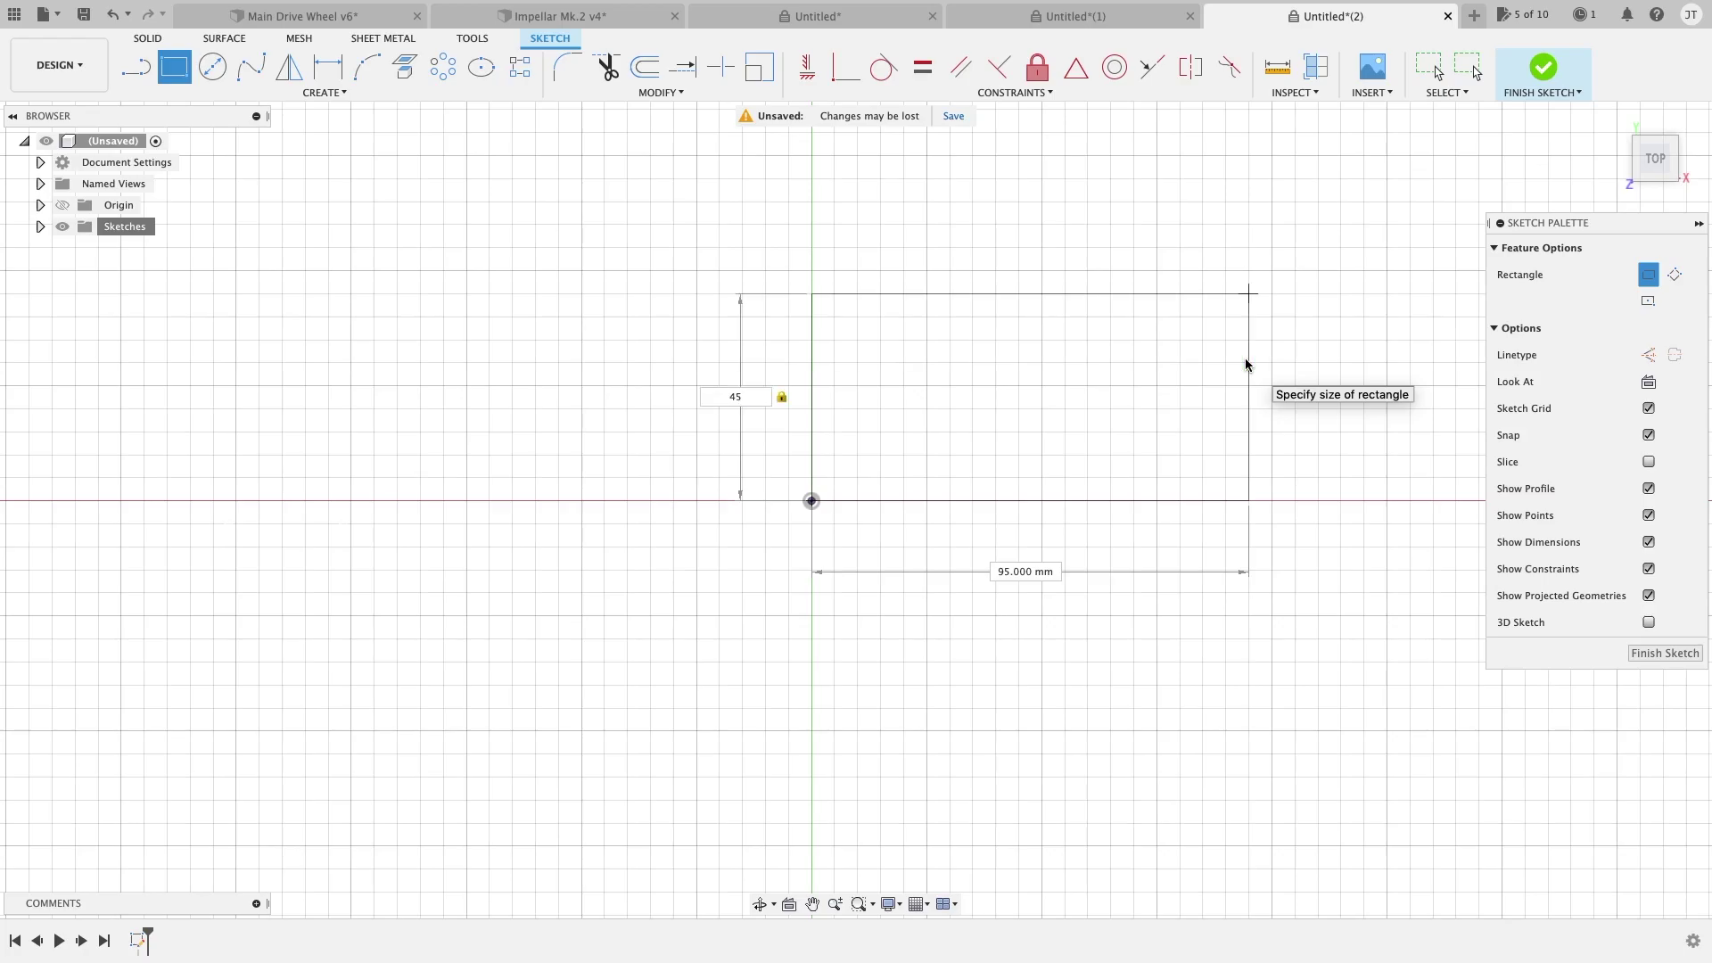
pyautogui.press('Tab')
pyautogui.write('1')
pyautogui.press('Tab')
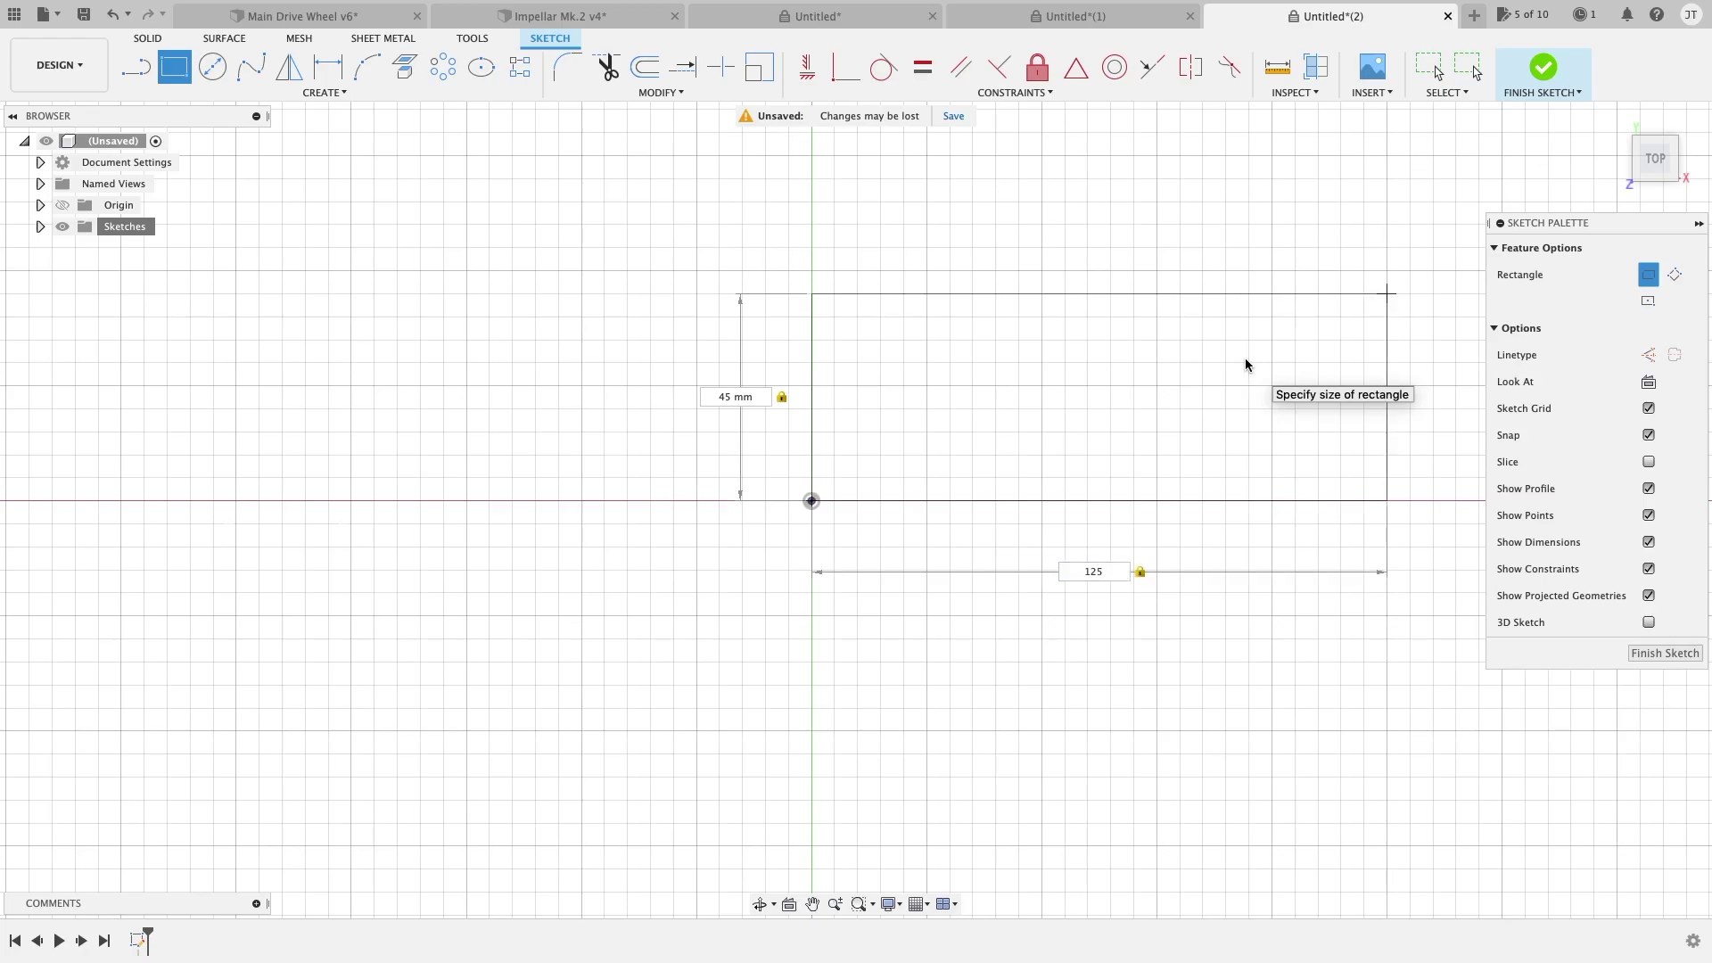
pyautogui.press('Return')
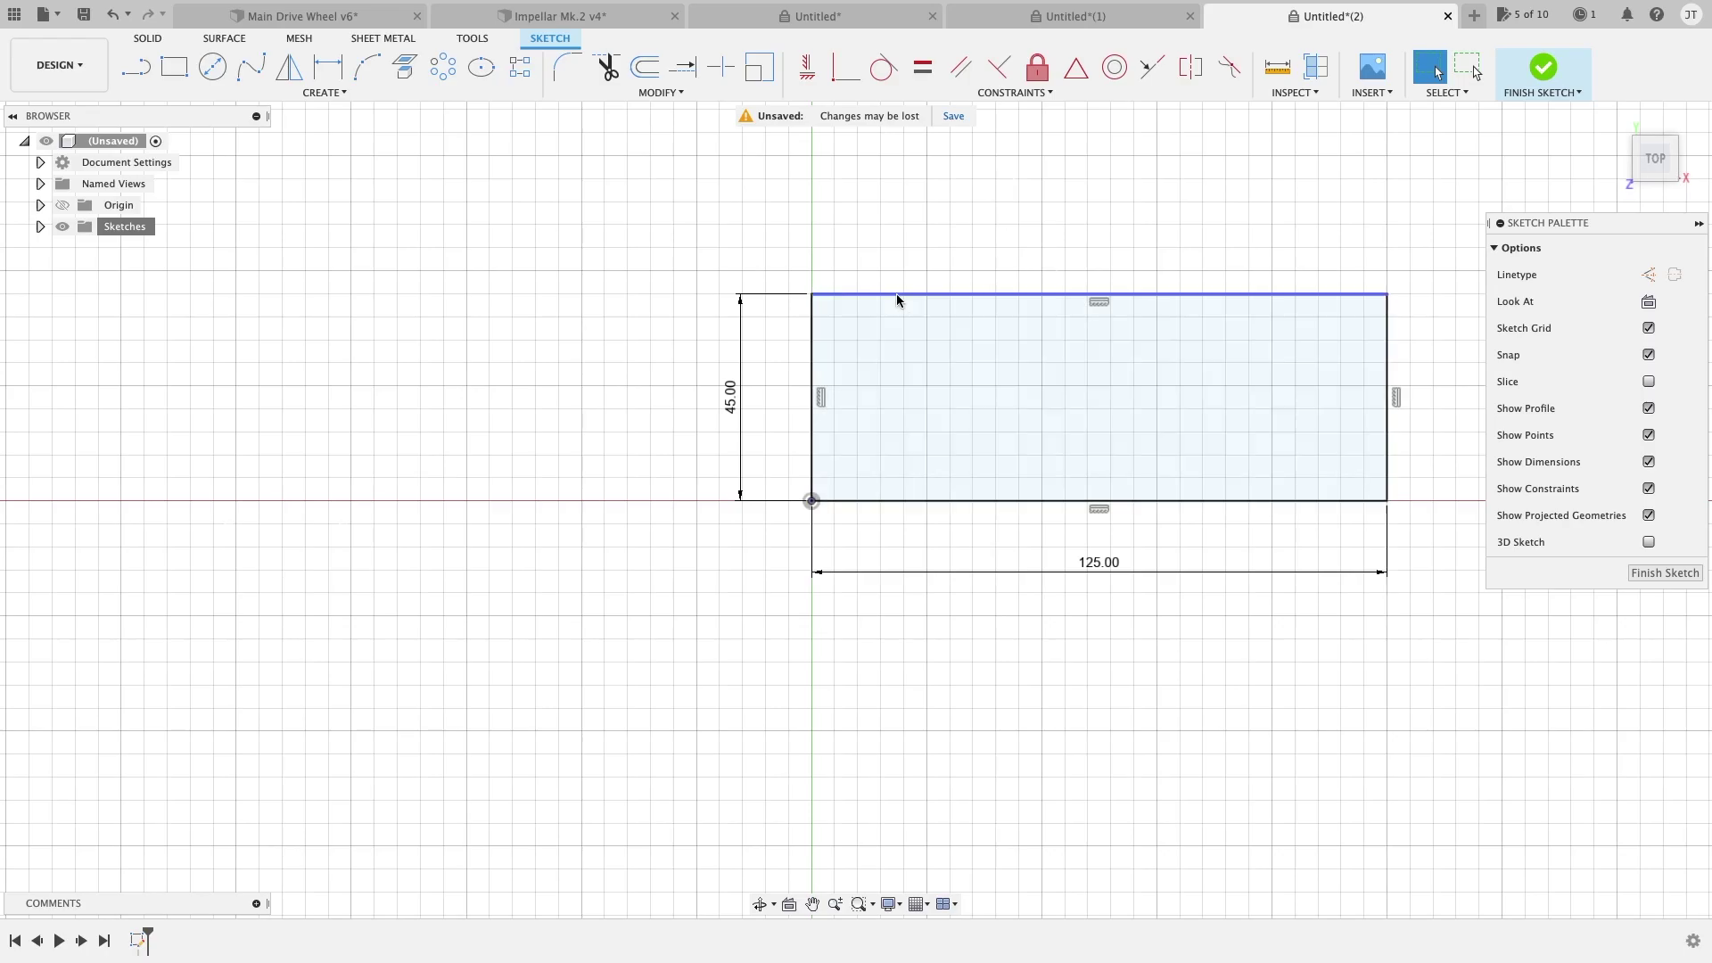
pyautogui.press('super+z')
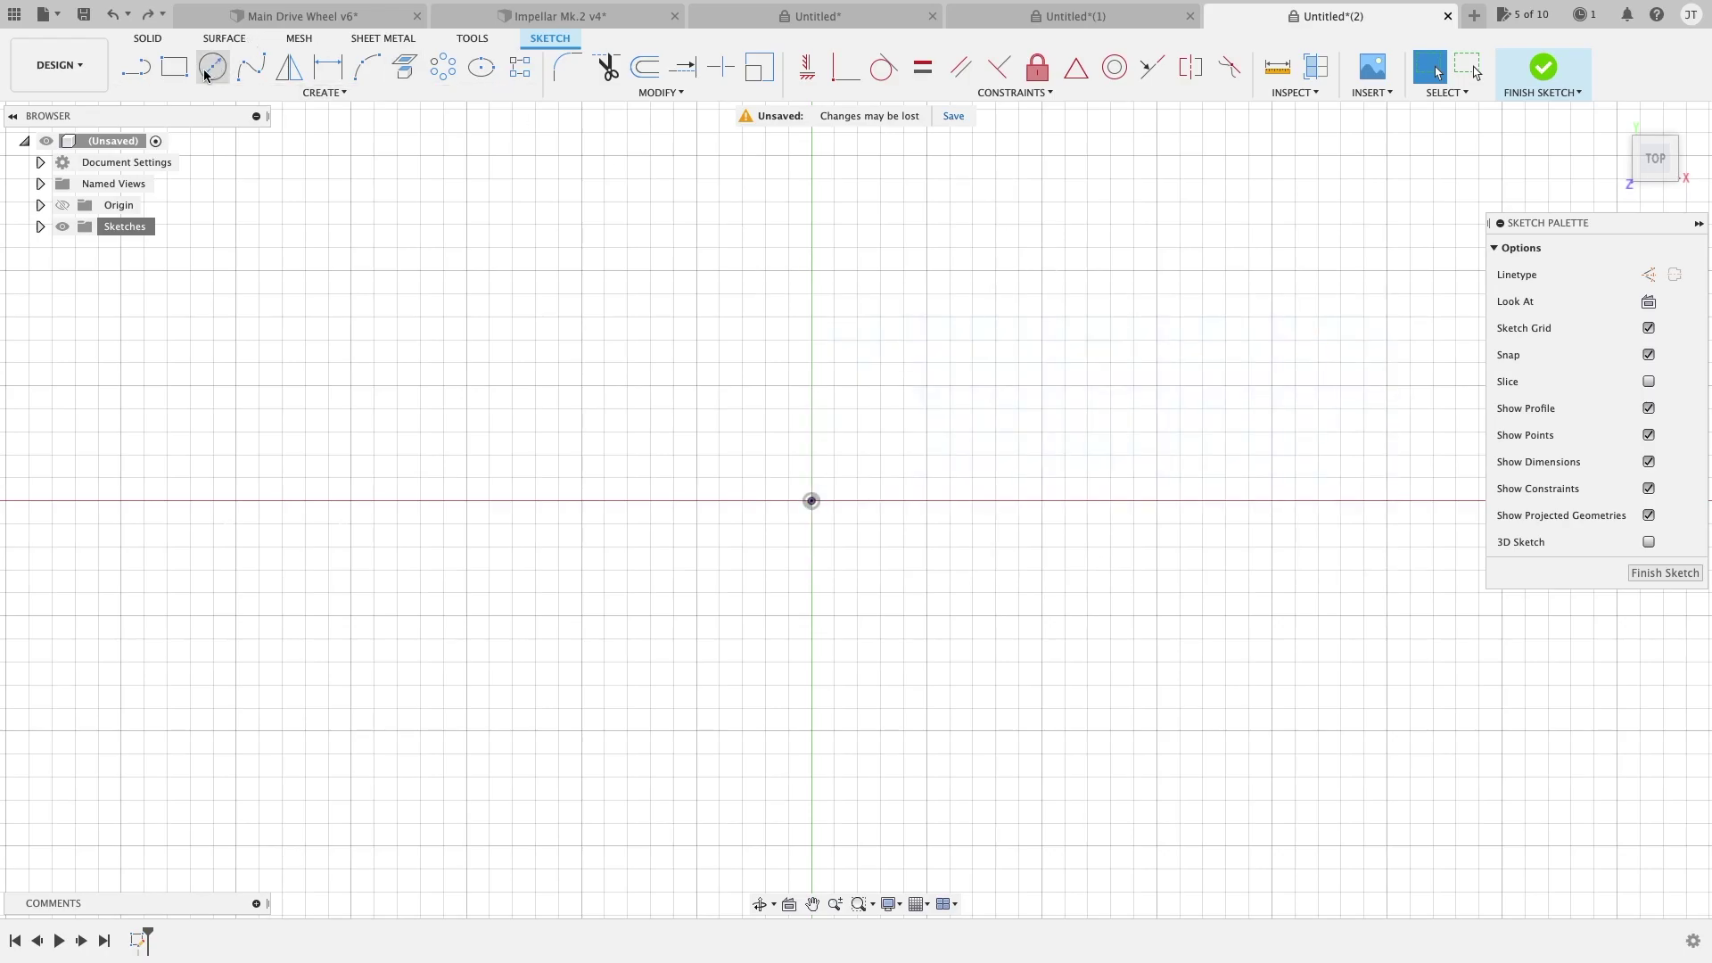
# Draw a 125 × 50 mm two-point rectangle with its first corner on the origin
pyautogui.click(175, 67)
pyautogui.click(812, 500)
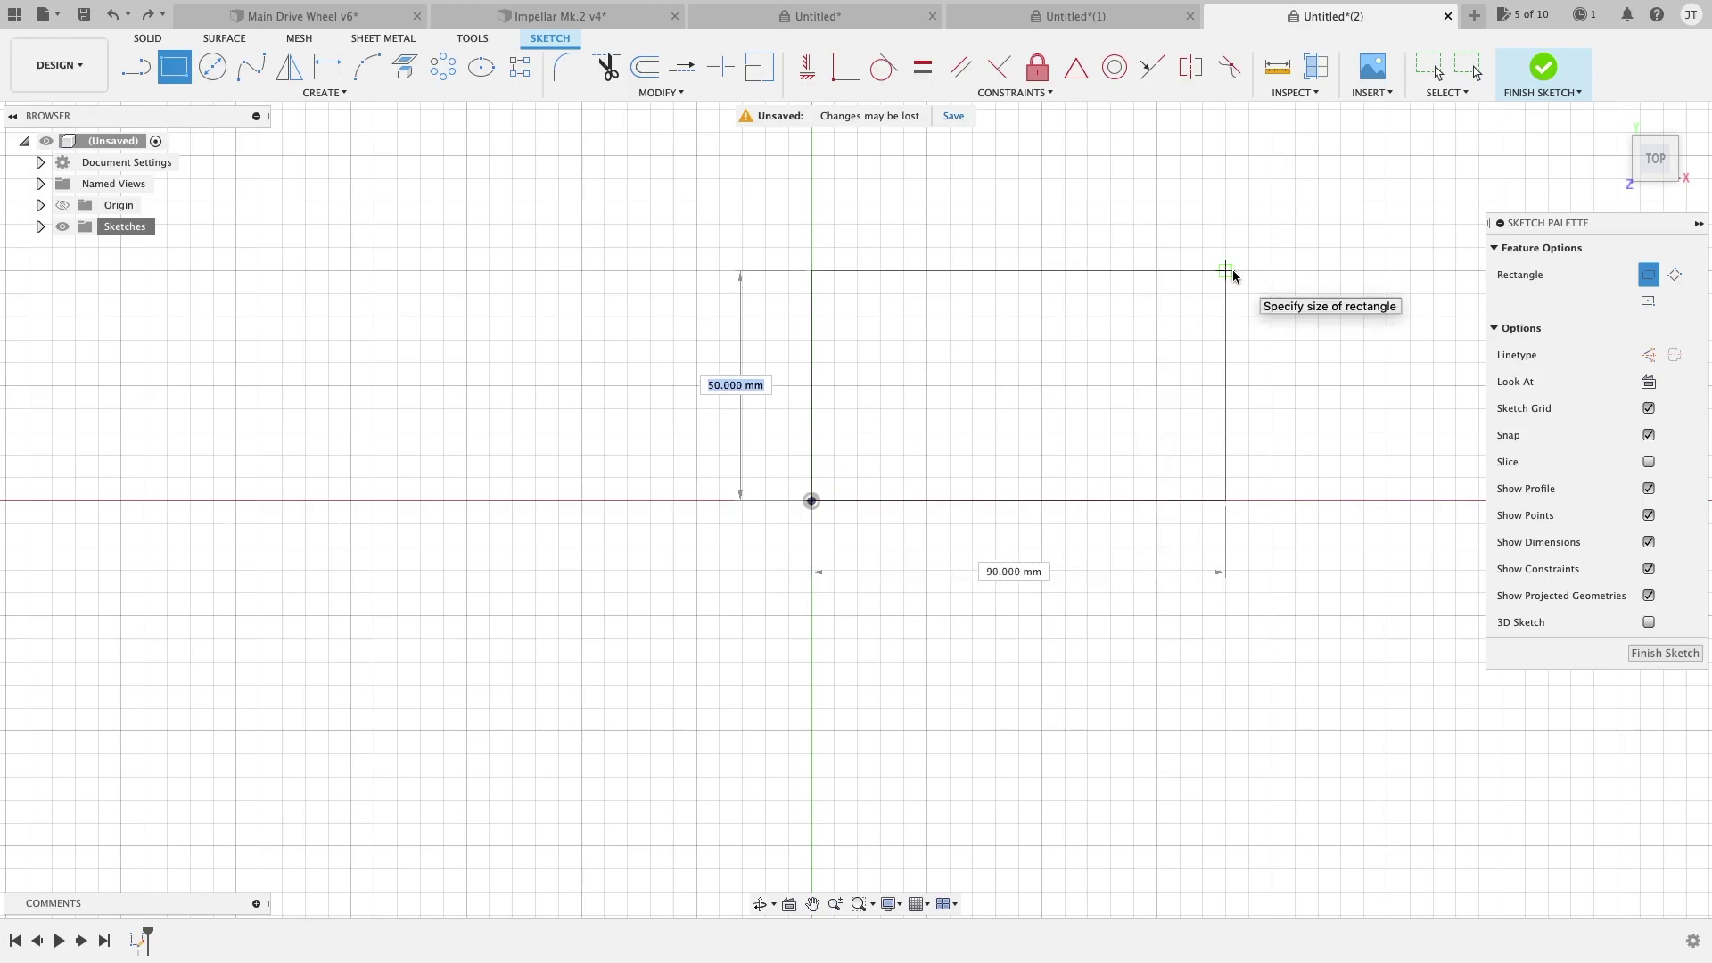
pyautogui.press('Tab')
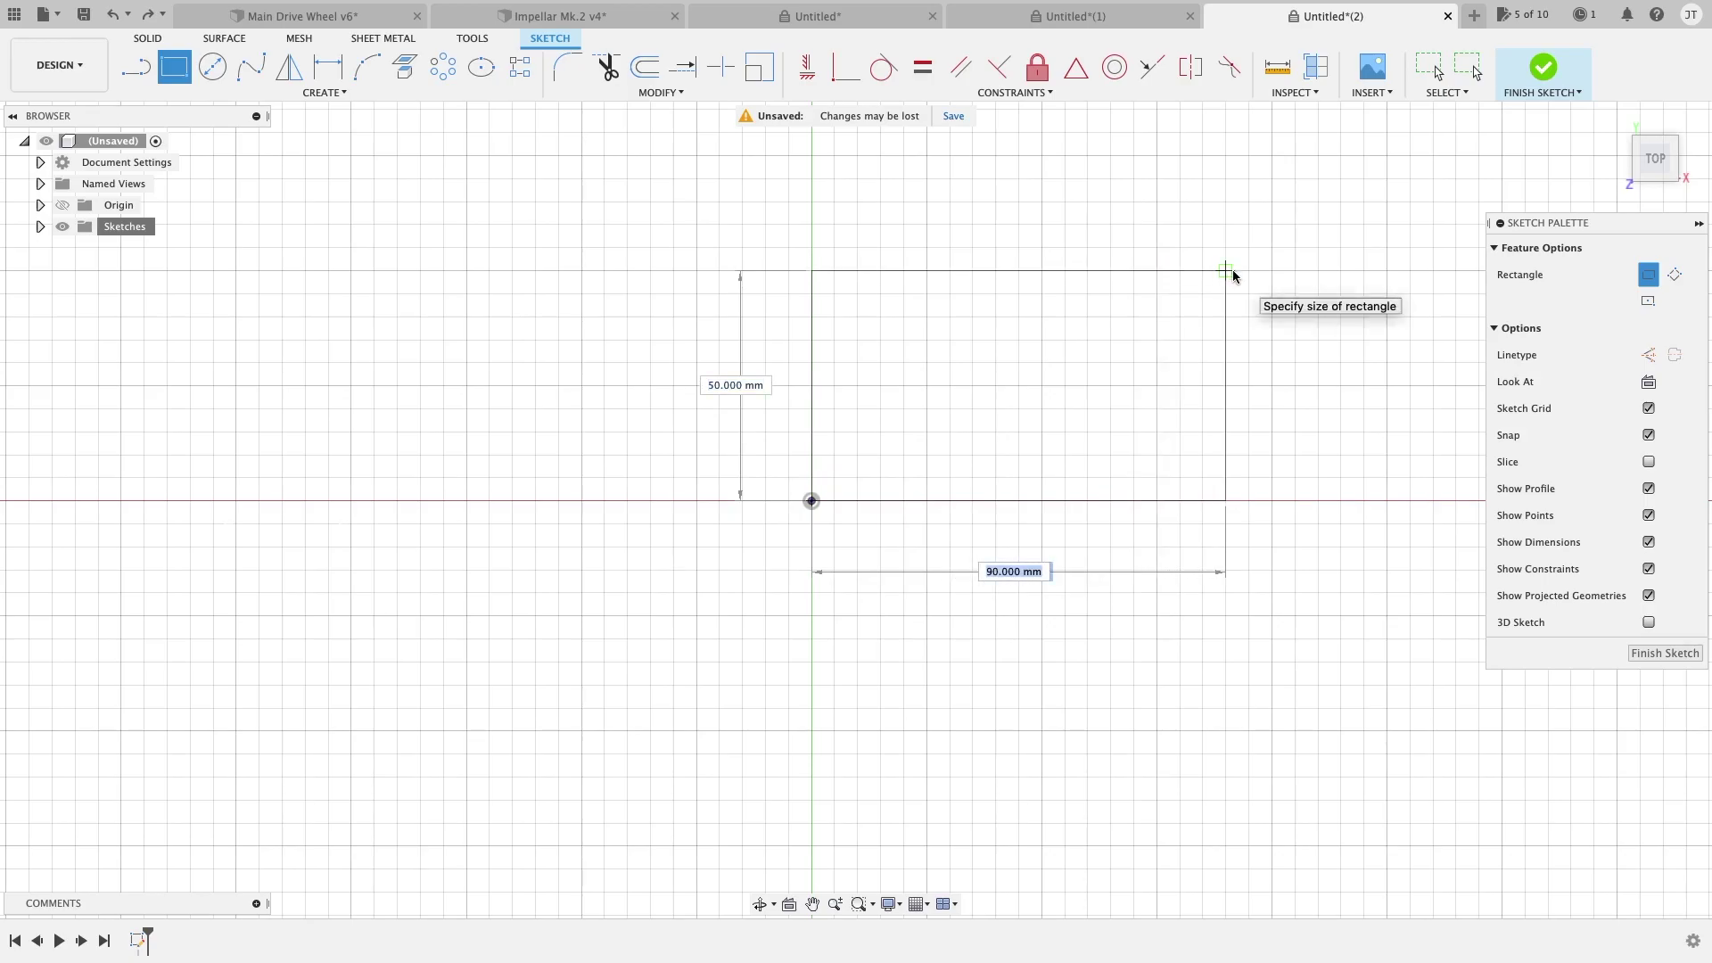
pyautogui.write('125')
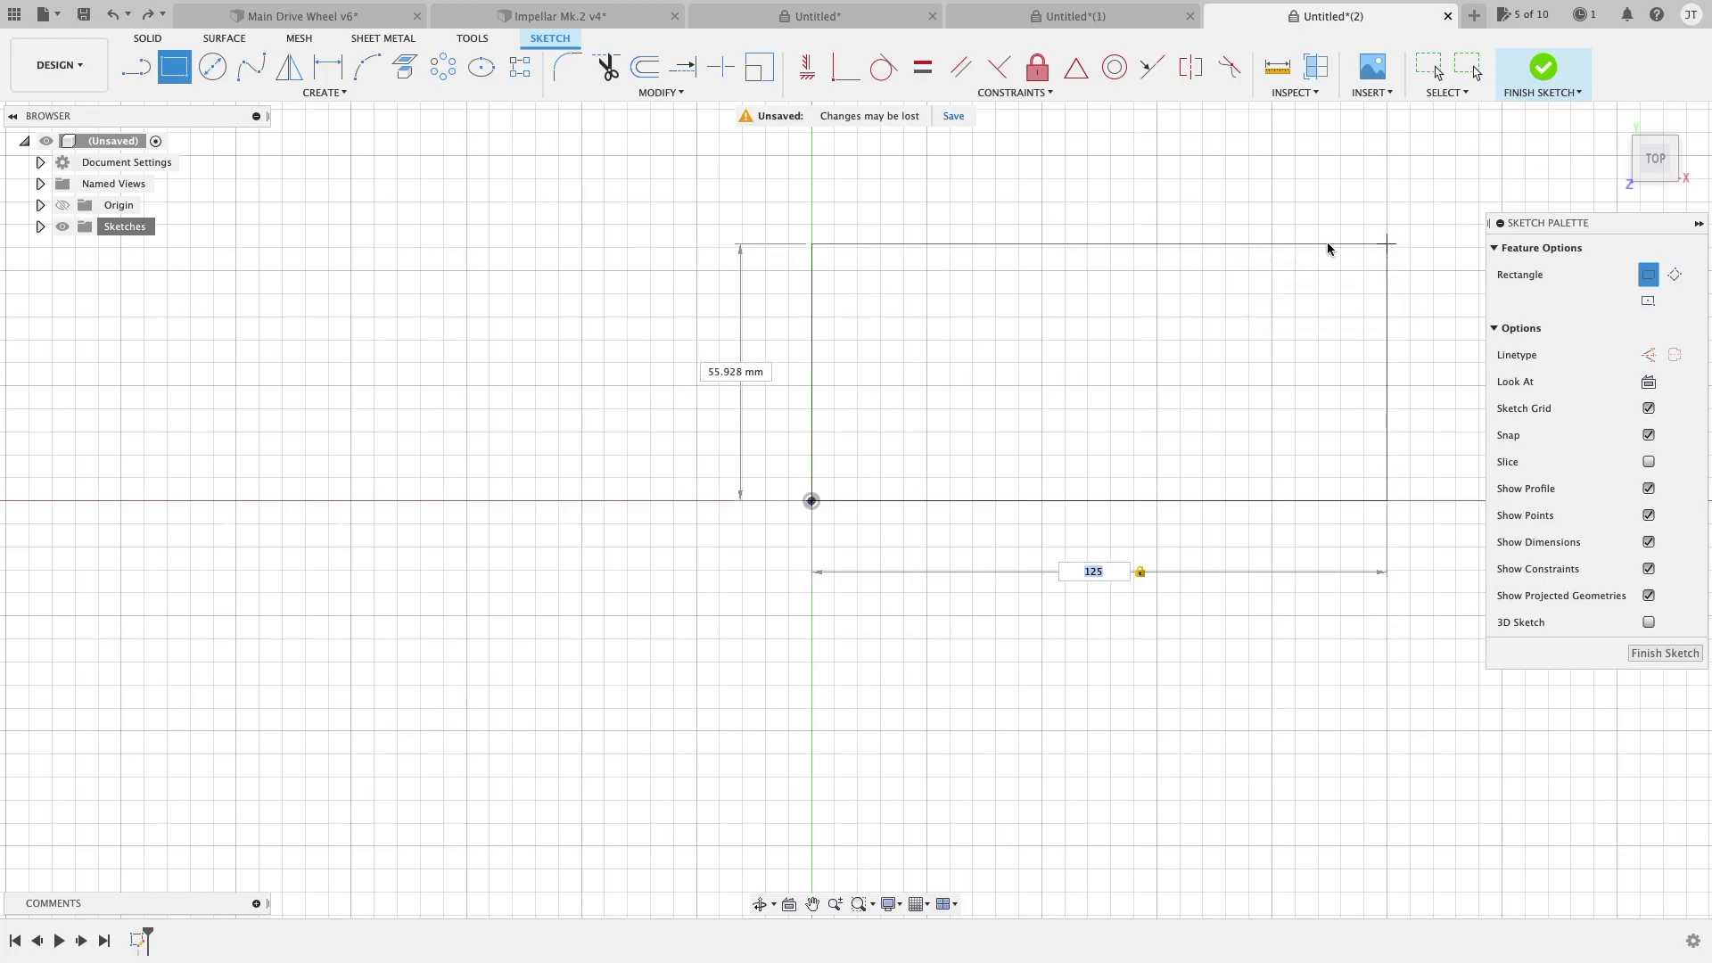
pyautogui.press('Tab')
pyautogui.press('Tab')
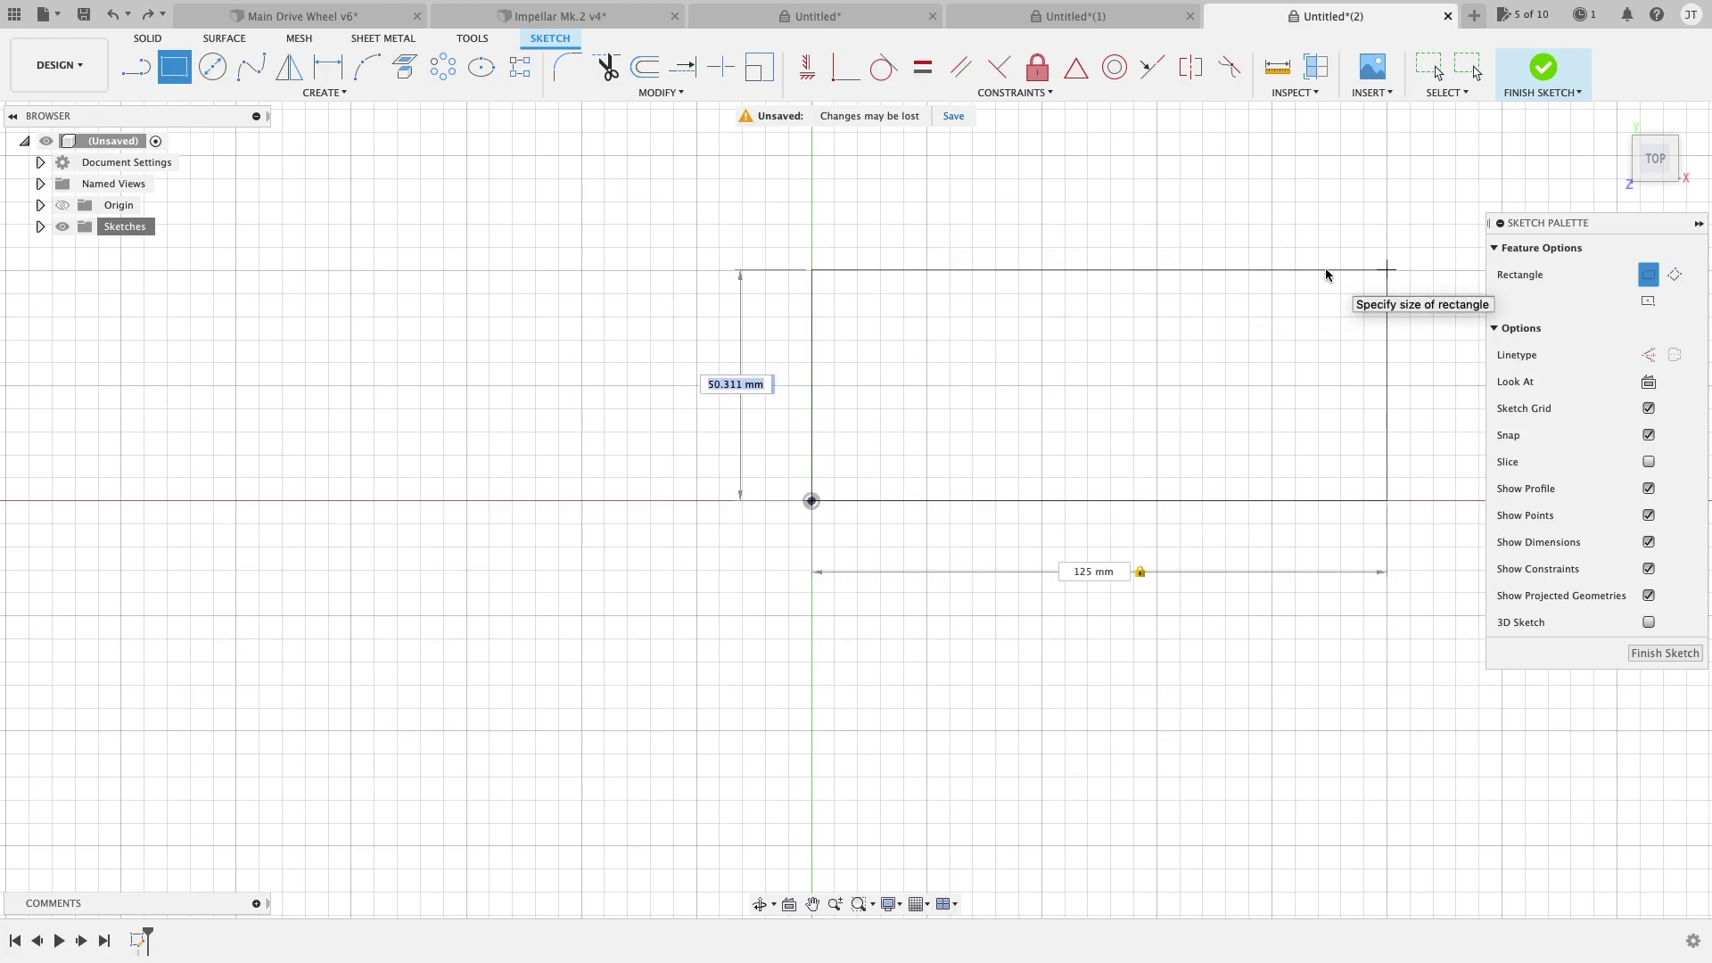
pyautogui.write('50')
pyautogui.press('Tab')
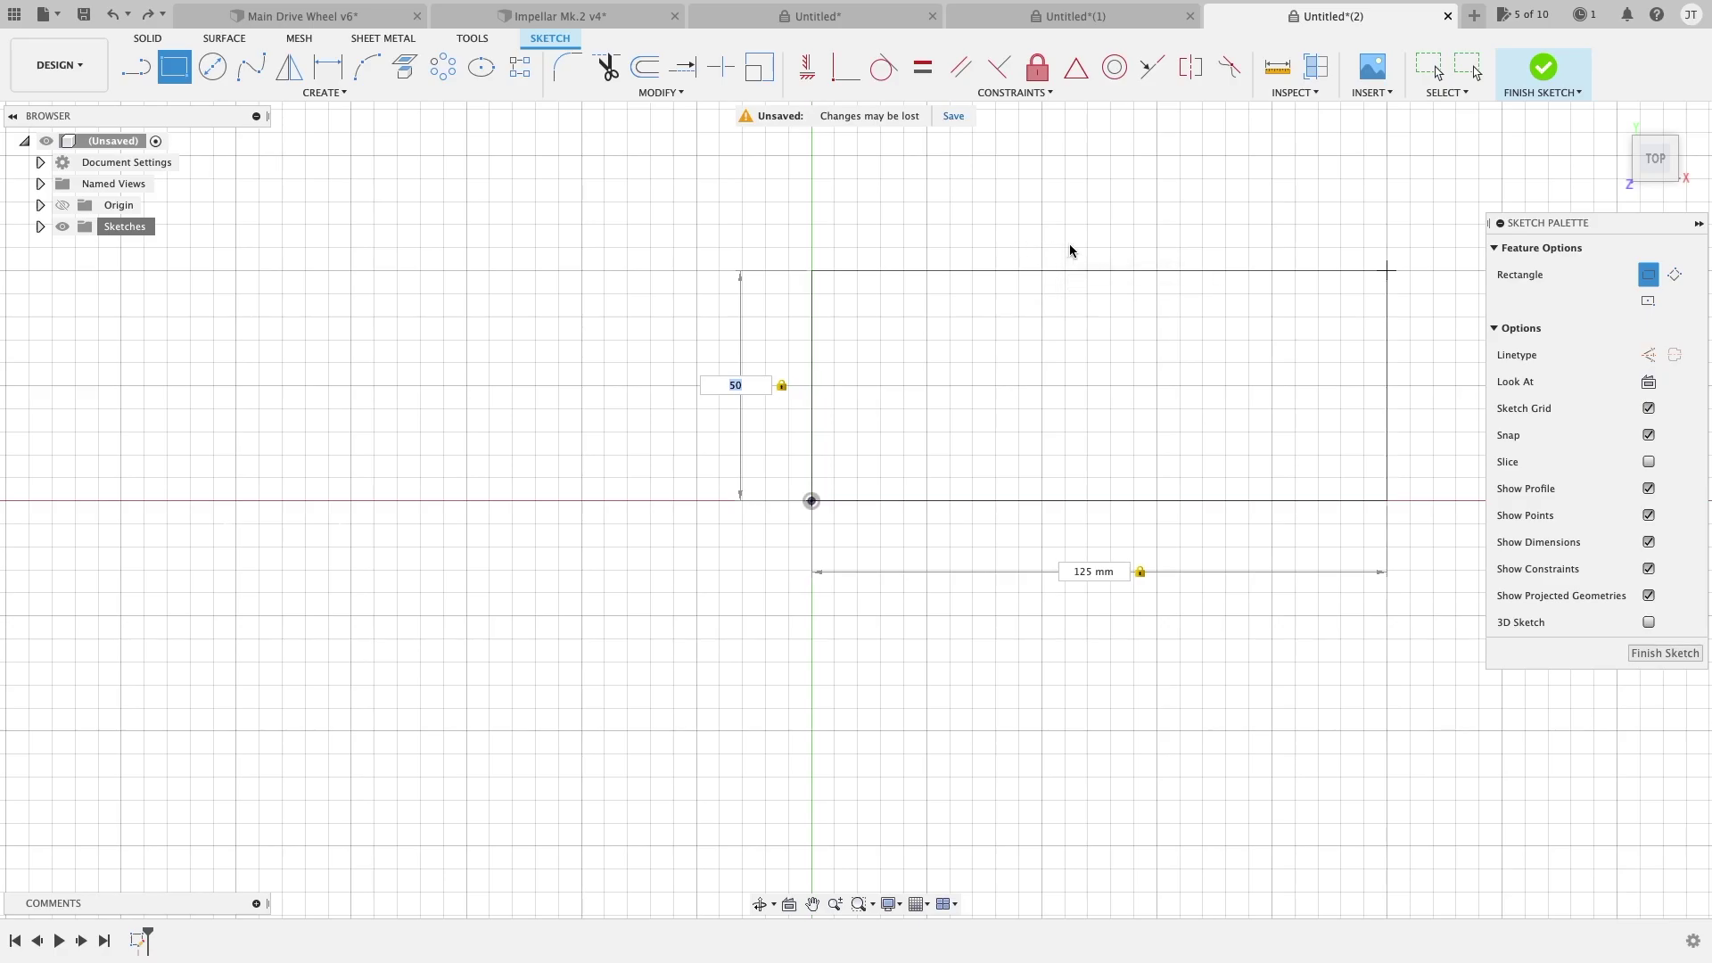
pyautogui.press('Return')
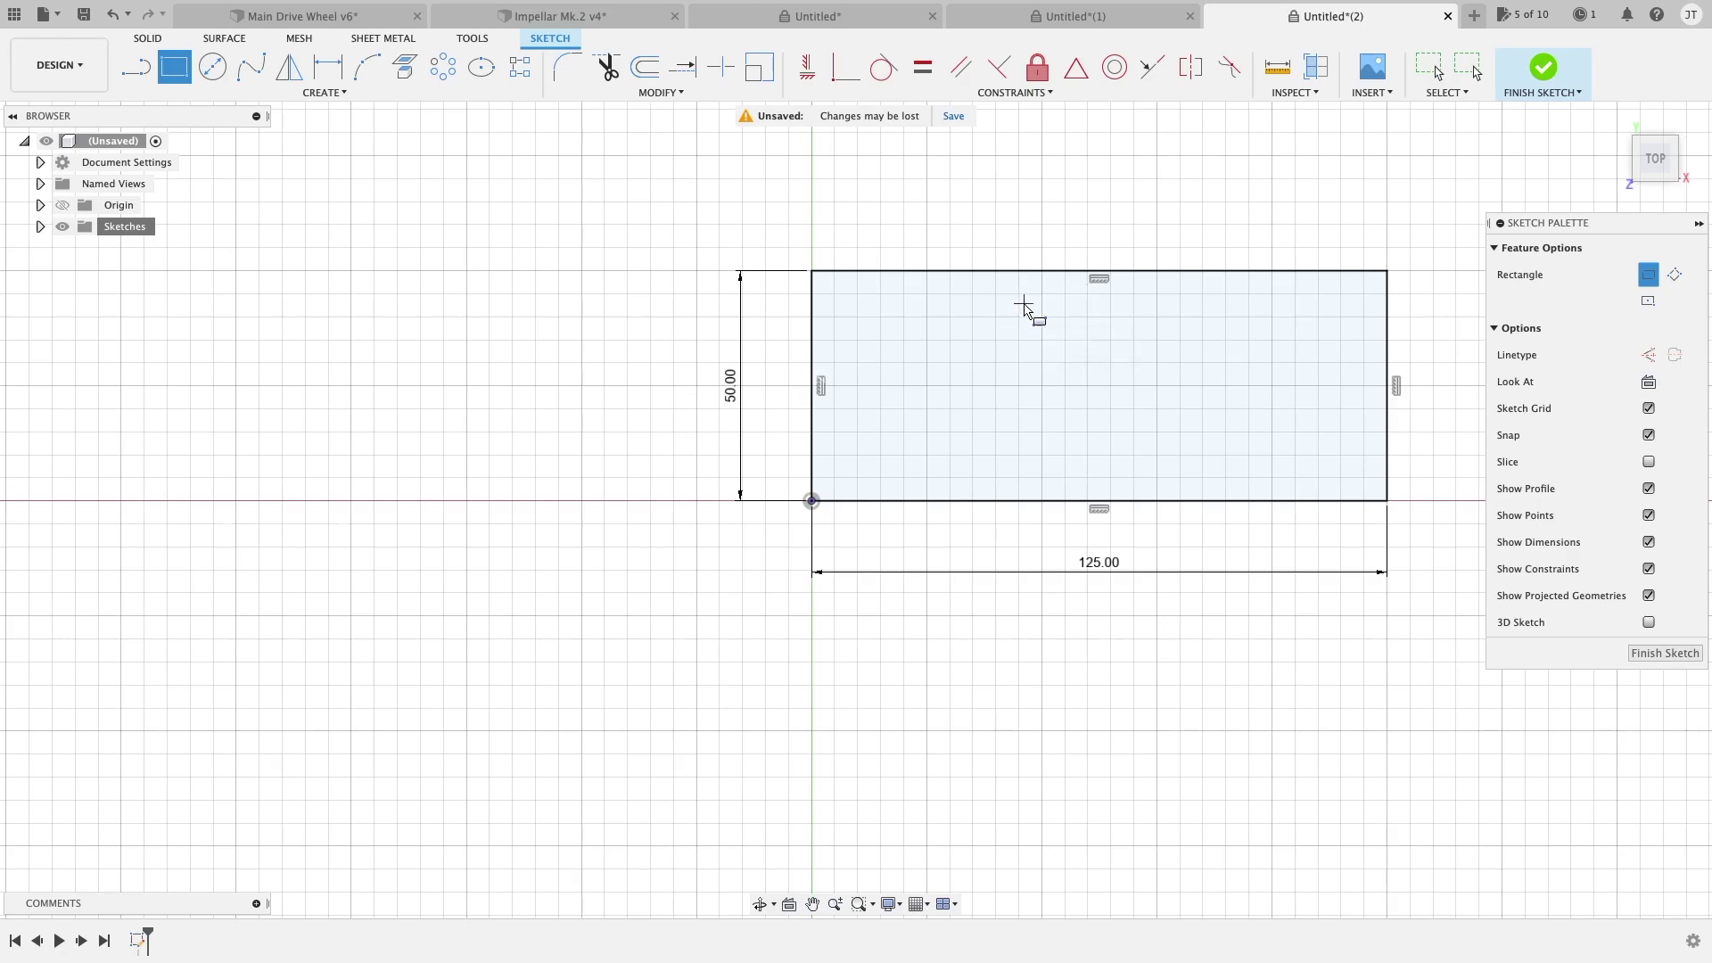
pyautogui.press('Escape')
pyautogui.click(302, 94)
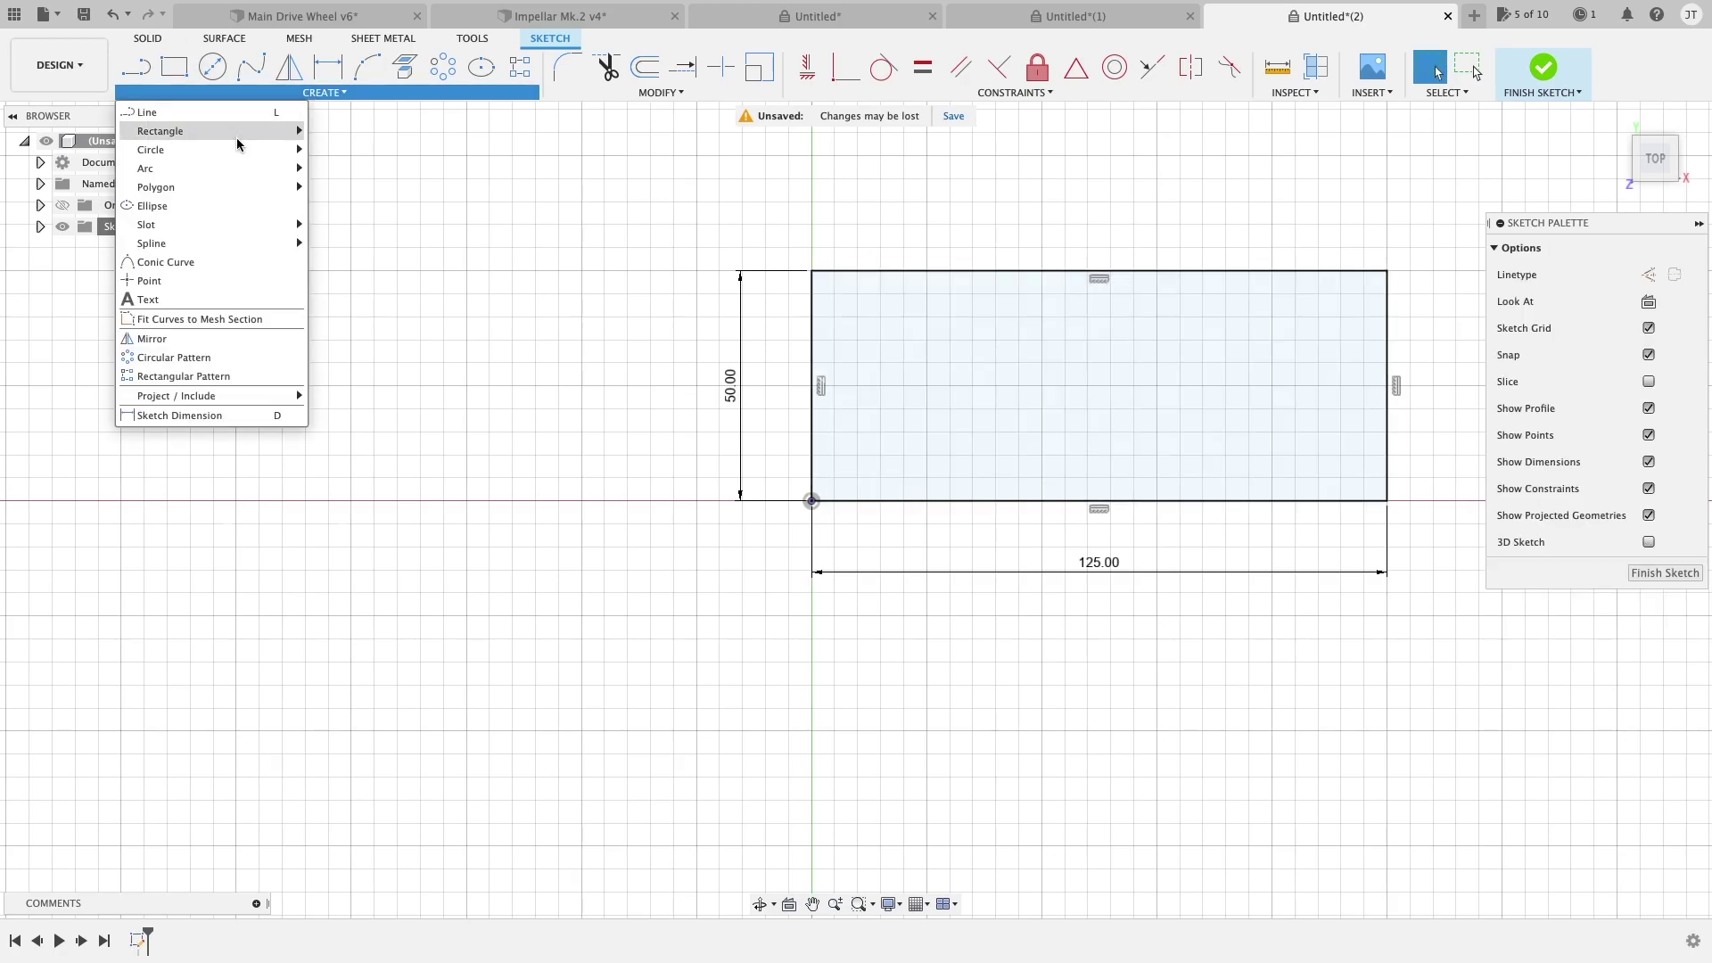
# Box-select the 125 × 50 rectangle with its dimensions and delete it
pyautogui.moveTo(268, 134)
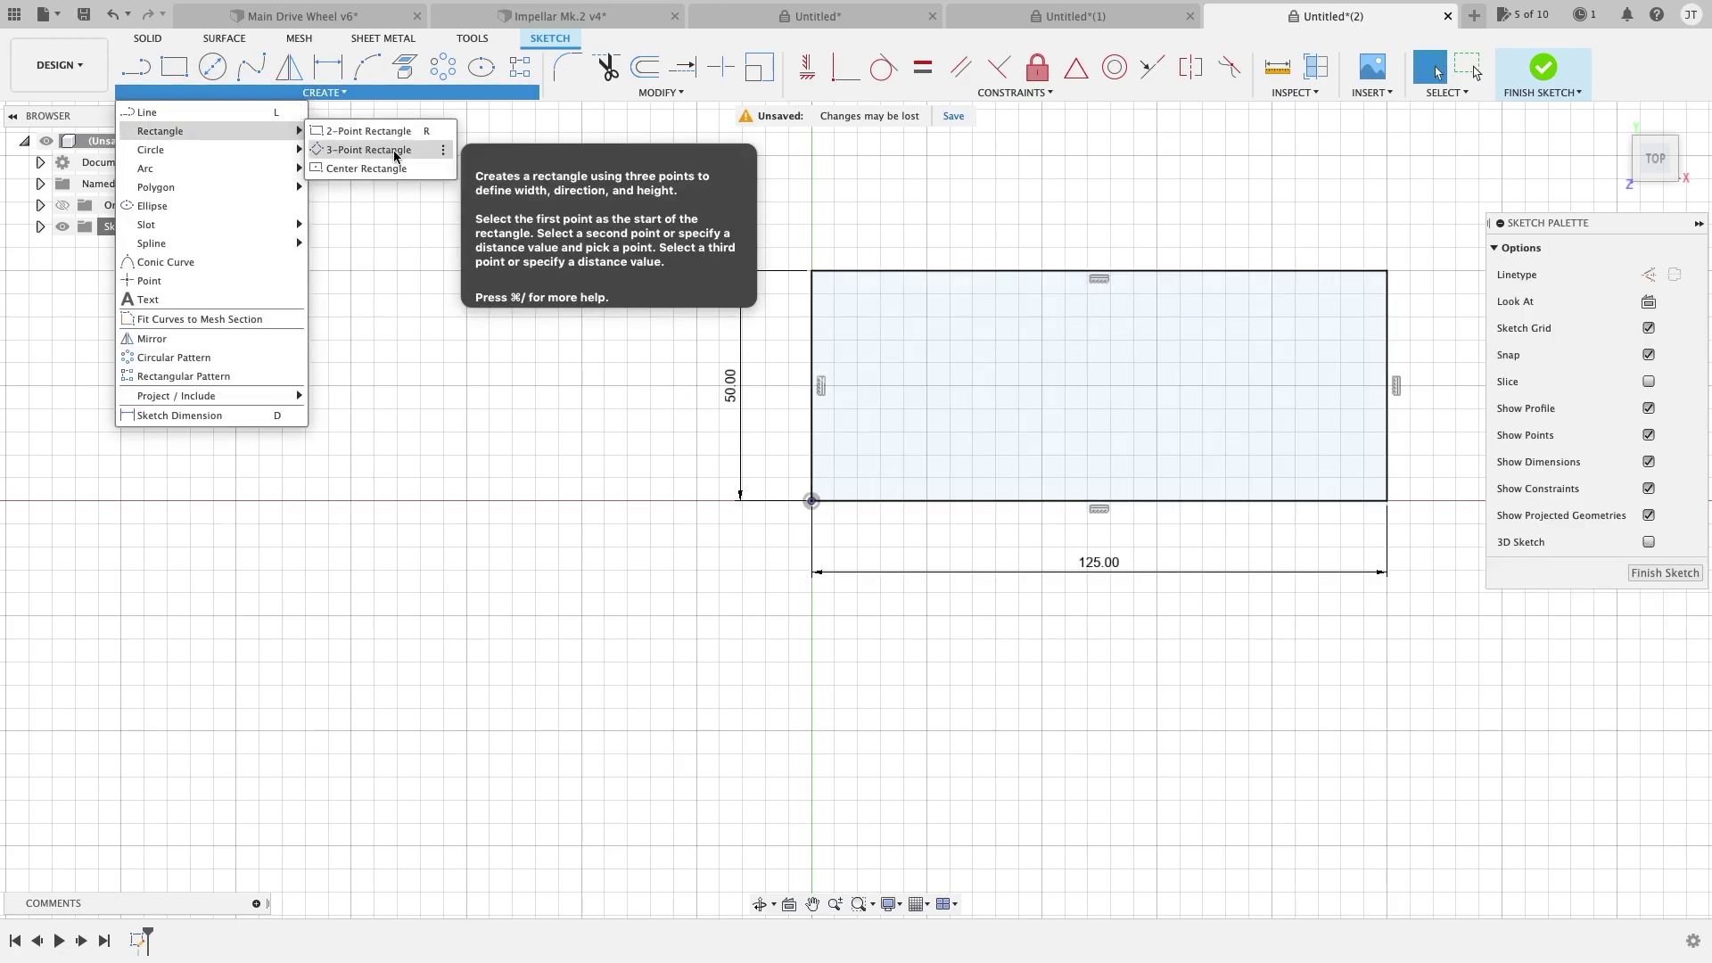
pyautogui.moveTo(1108, 200); pyautogui.dragTo(678, 505)
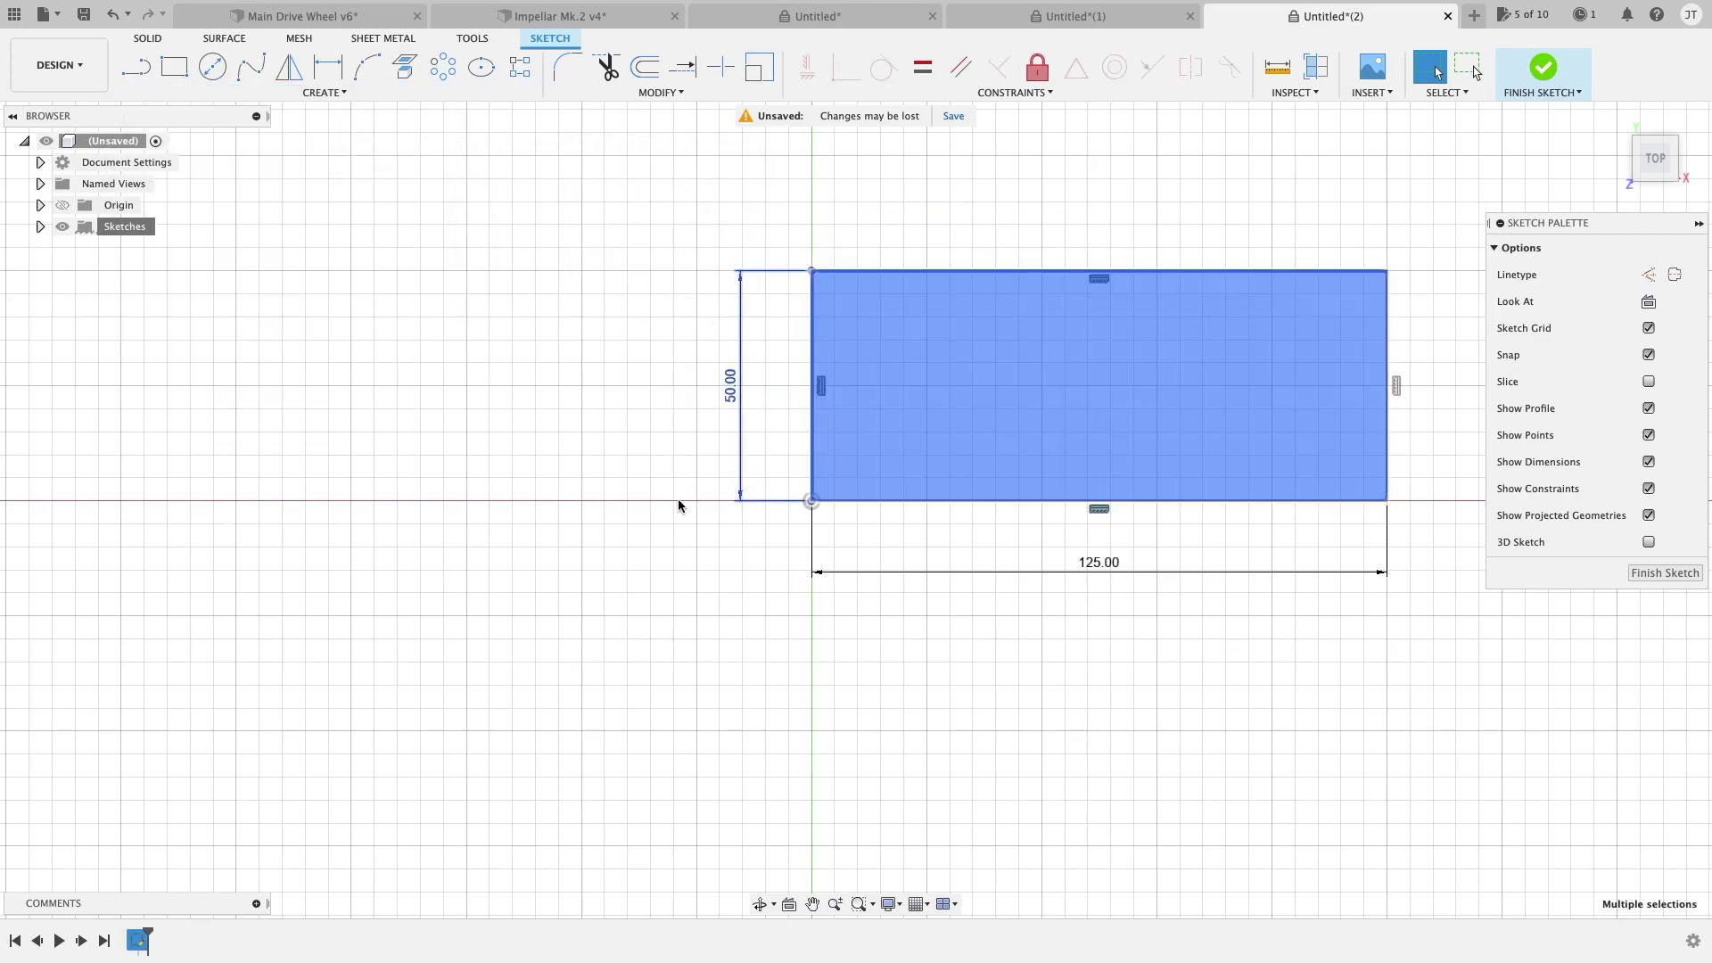
pyautogui.press('Delete')
# Delete the leftover vertical and horizontal lines along with the 125.00 dimension
pyautogui.click(260, 94)
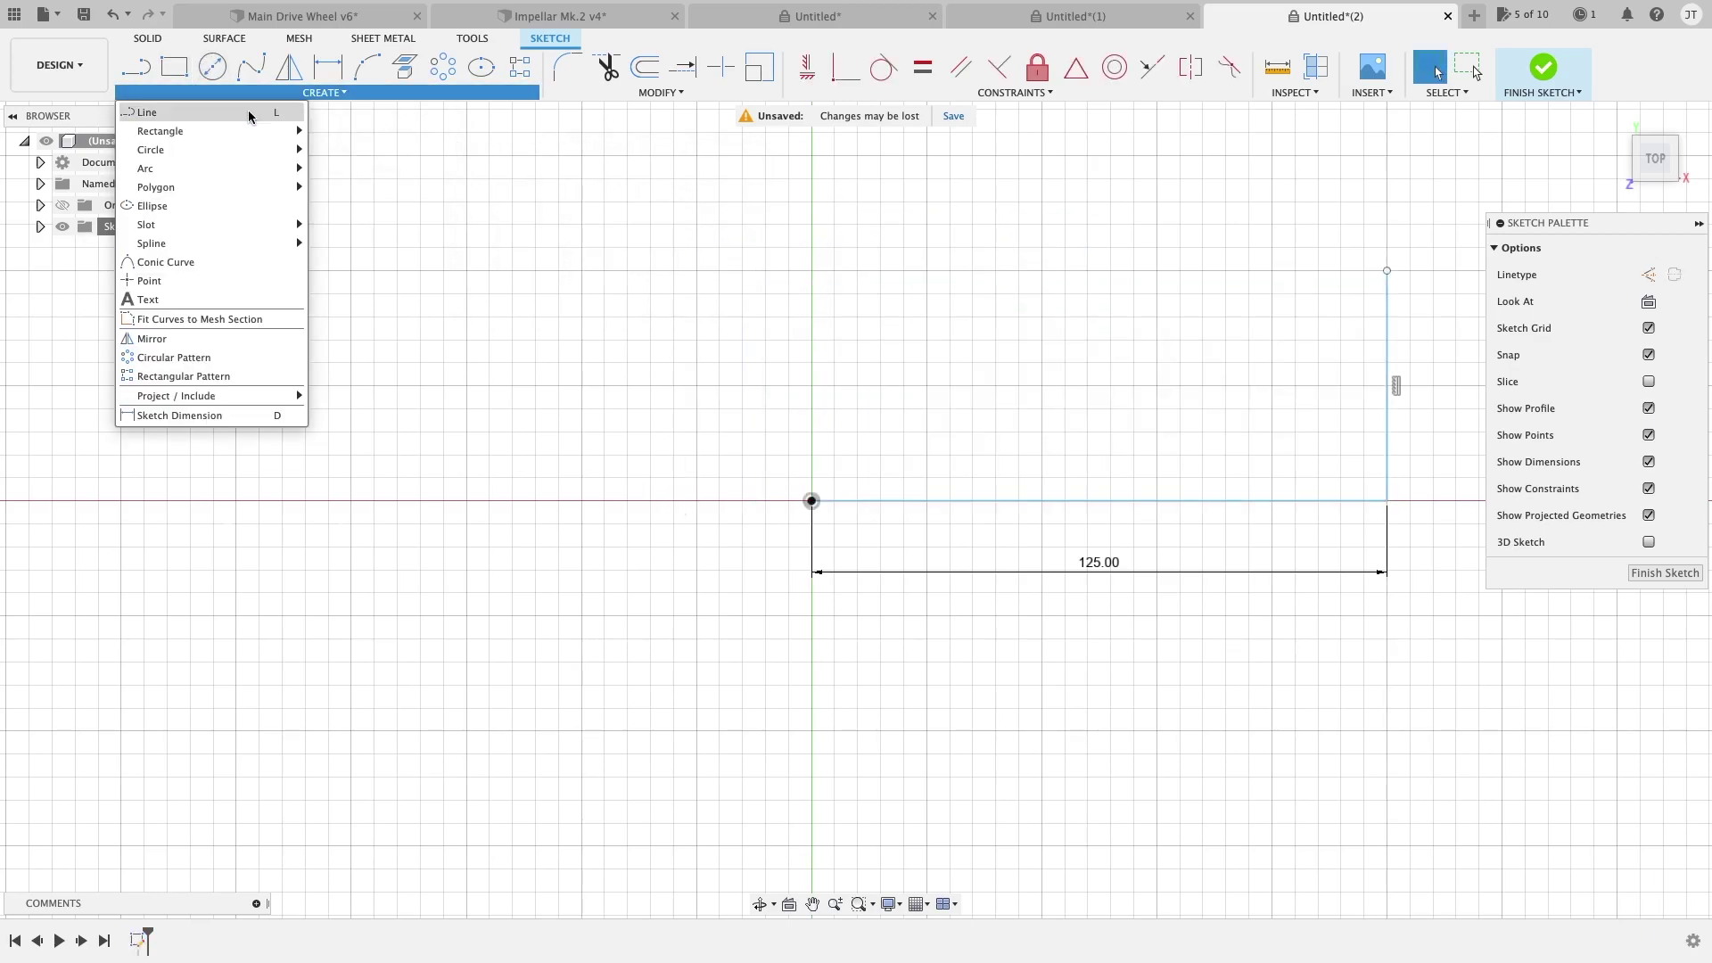
pyautogui.moveTo(214, 131)
pyautogui.click(378, 150)
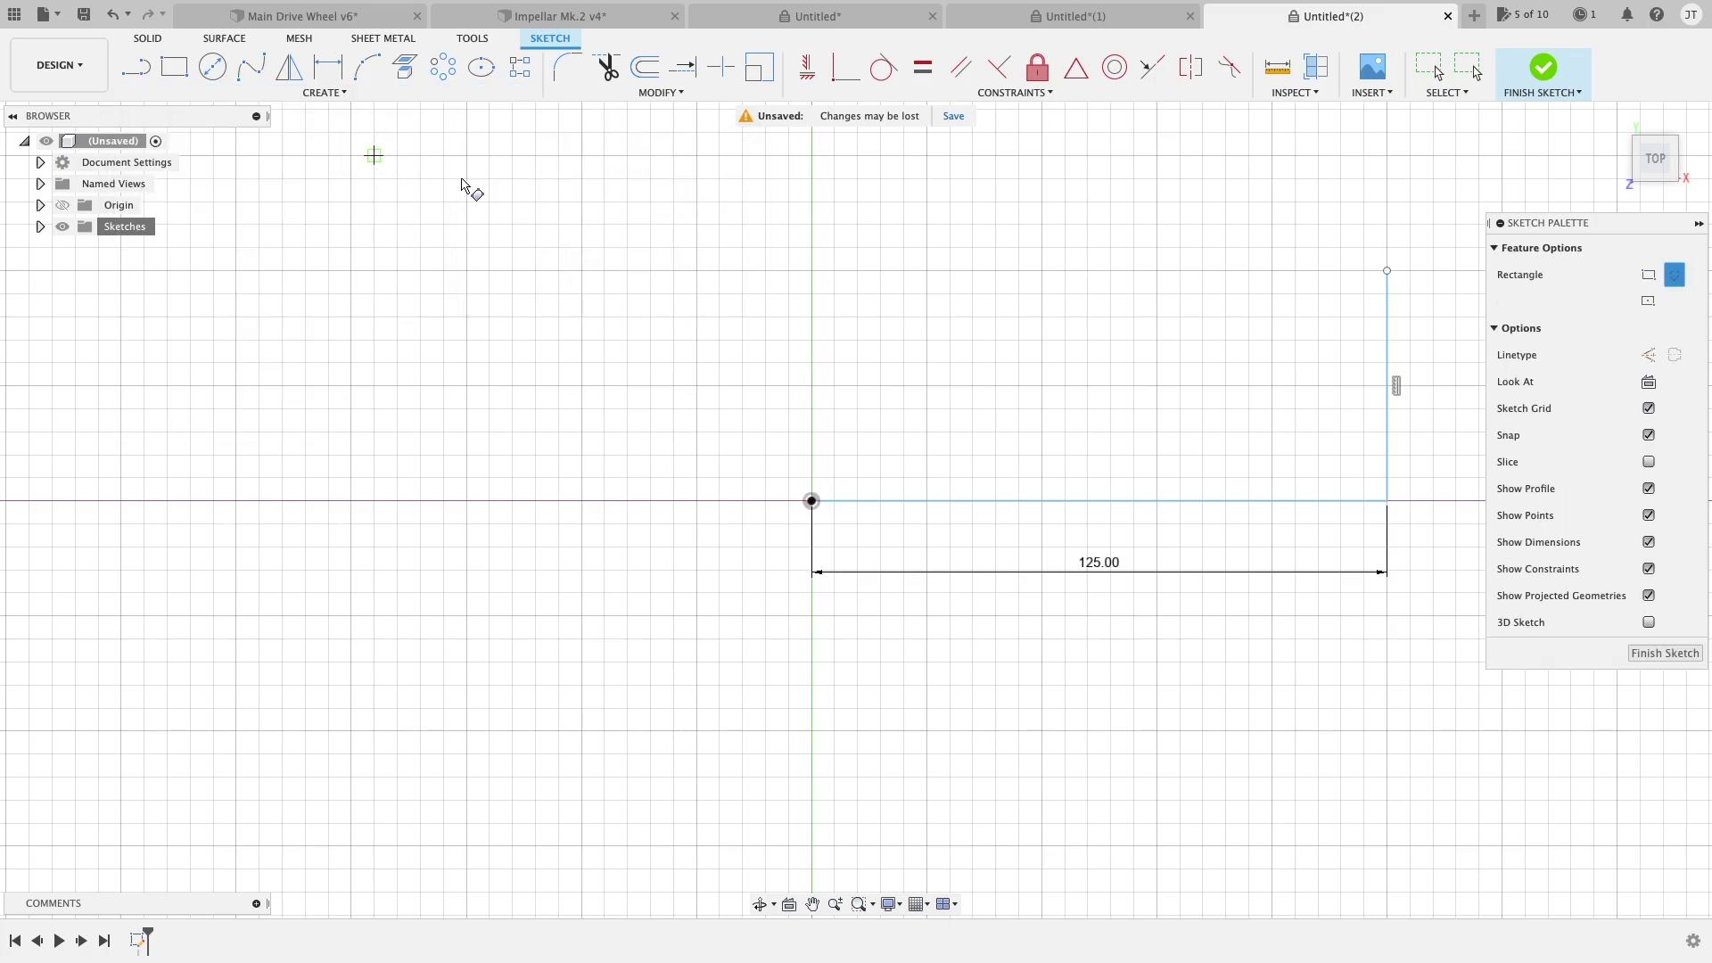
pyautogui.press('Escape')
pyautogui.click(1387, 450)
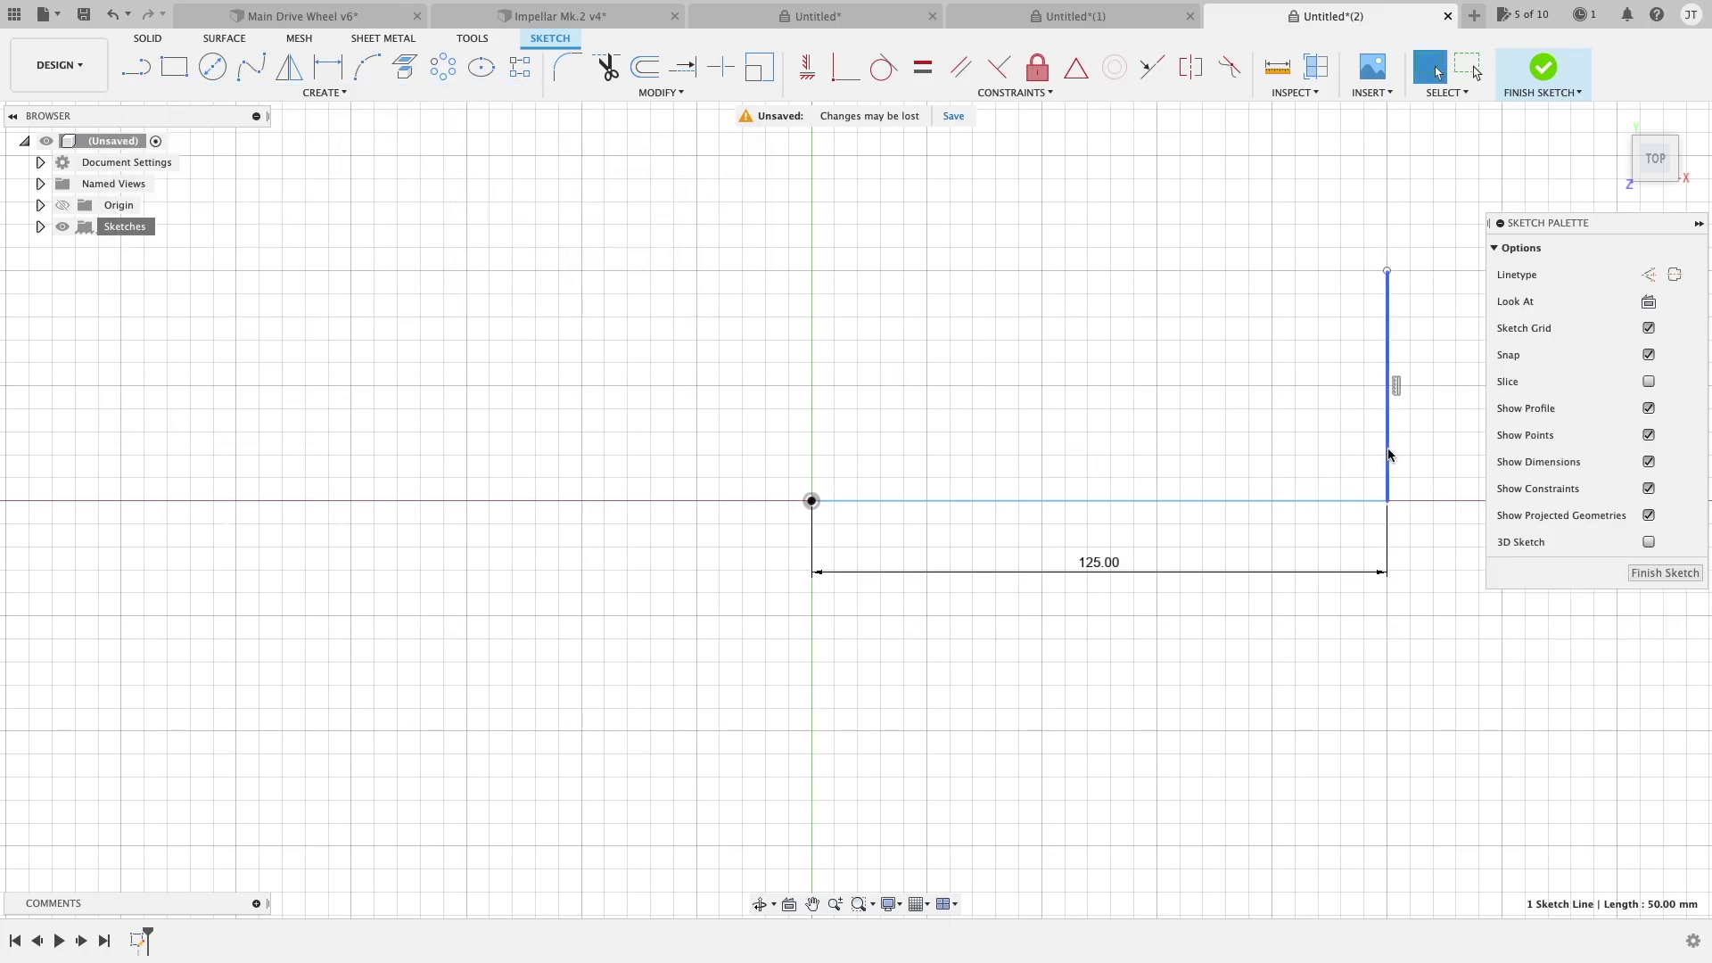
pyautogui.press('Delete')
pyautogui.click(1346, 501)
pyautogui.press('Delete')
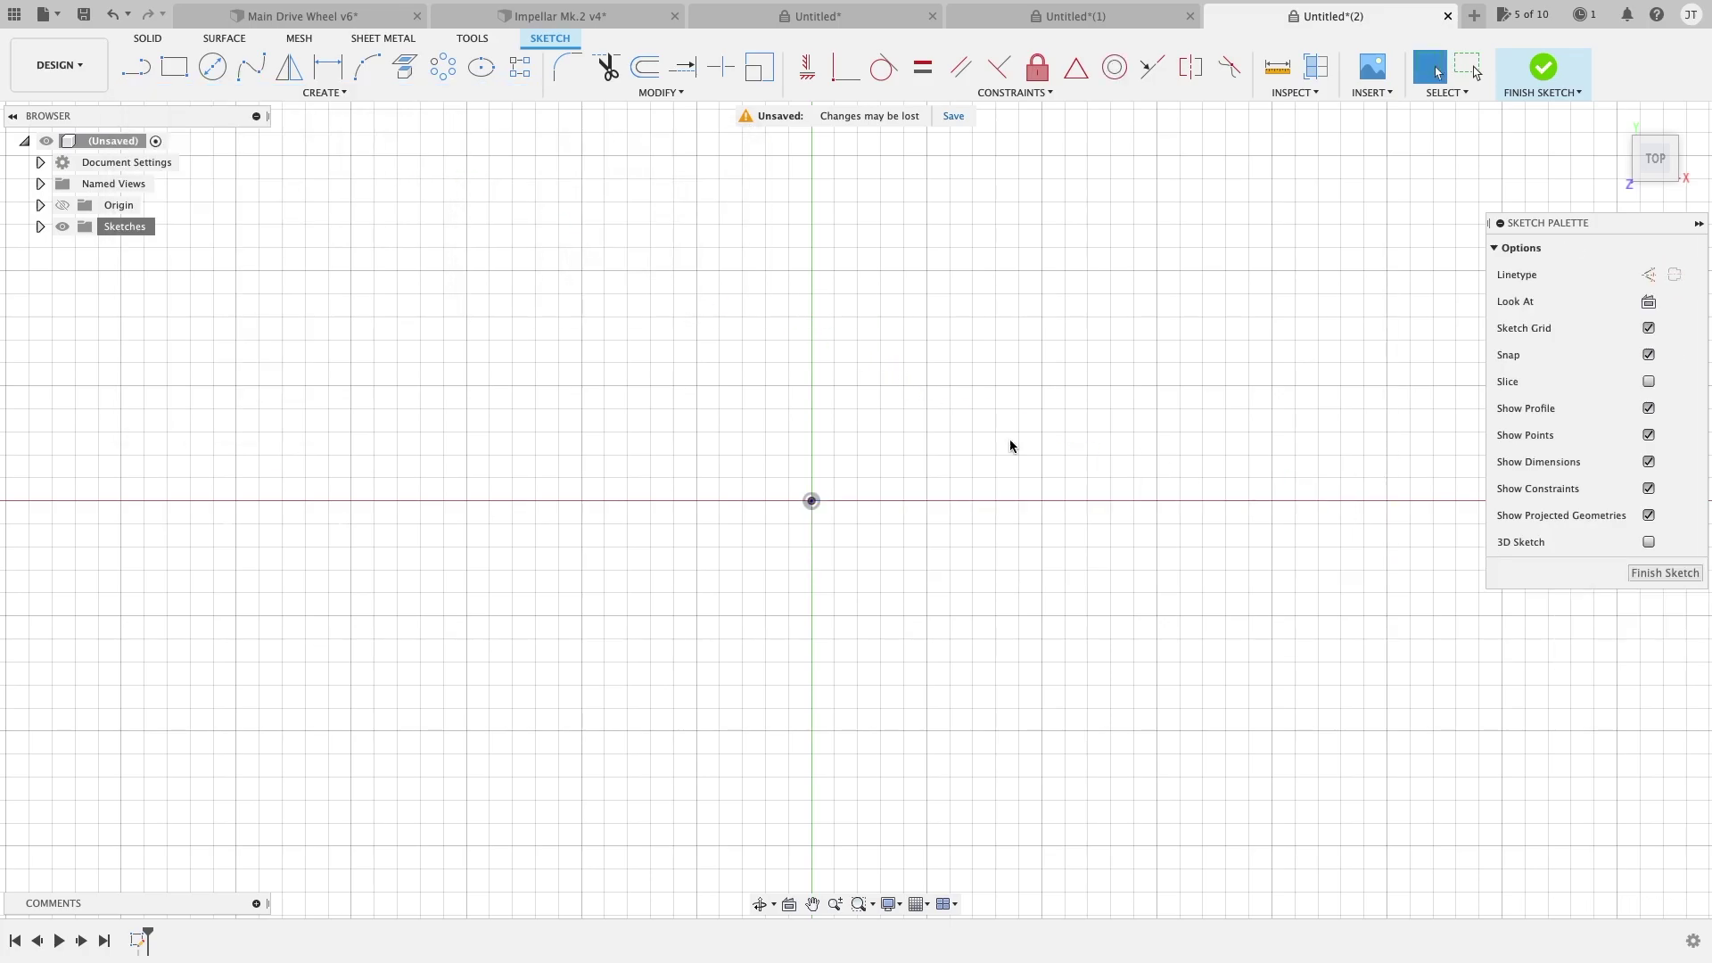
# Choose the 3-Point Rectangle tool from the Create menu
pyautogui.click(217, 94)
pyautogui.moveTo(198, 132)
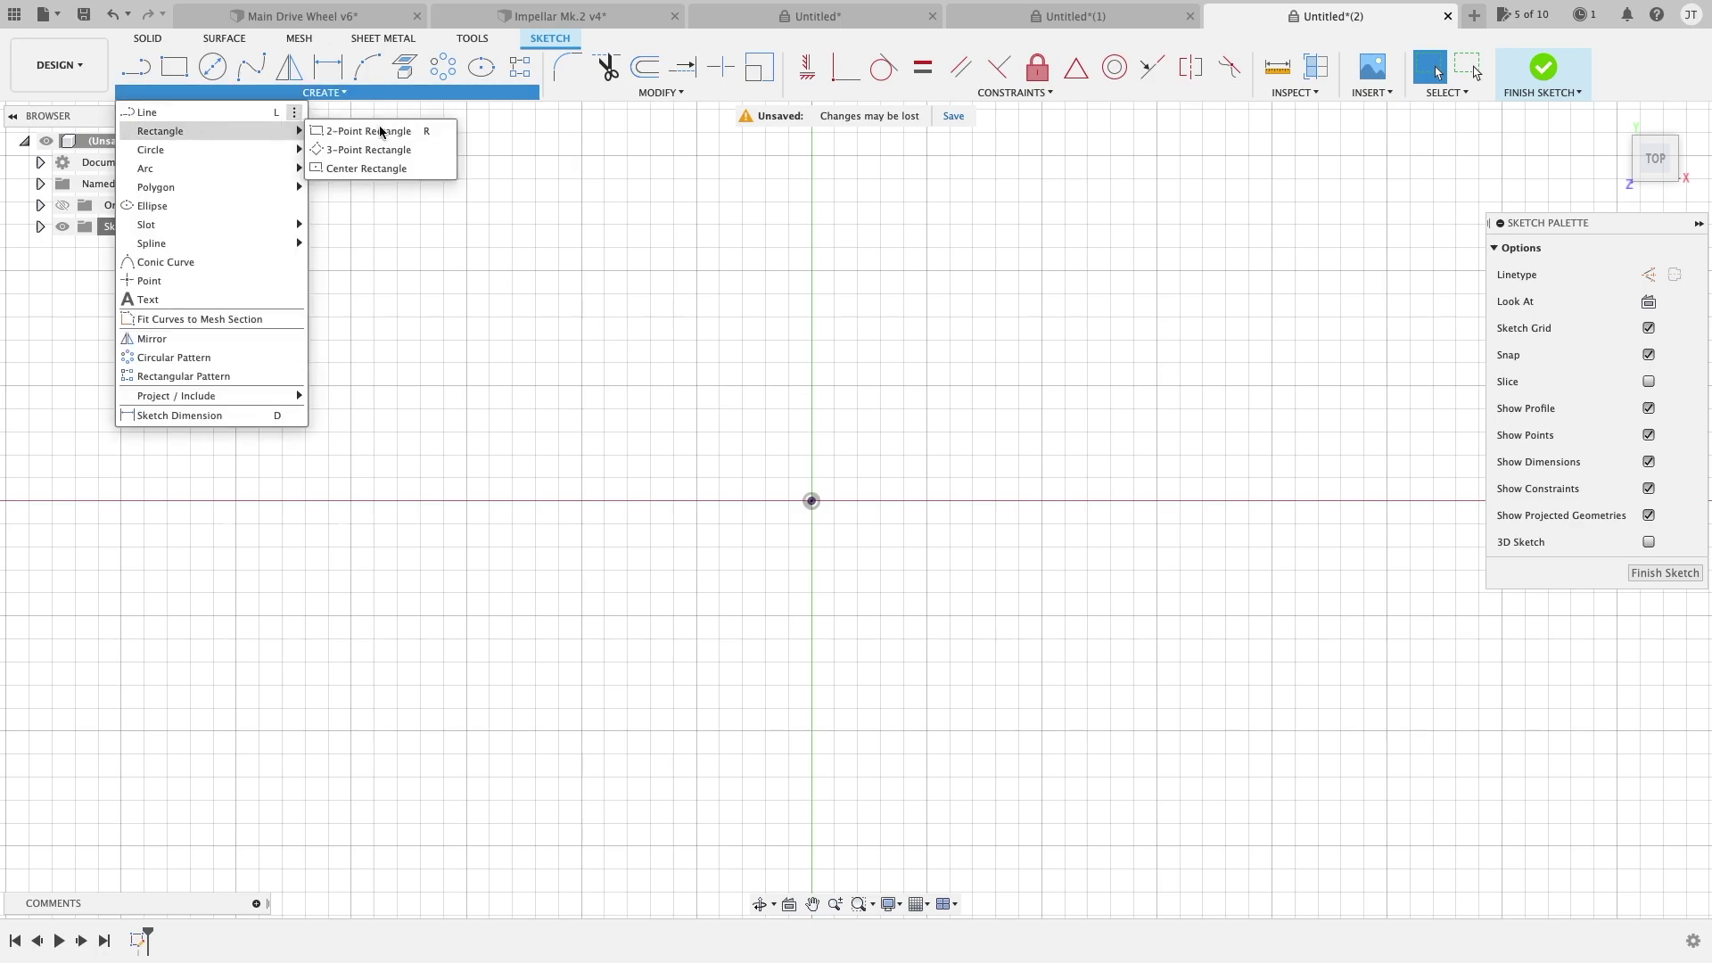
pyautogui.click(376, 149)
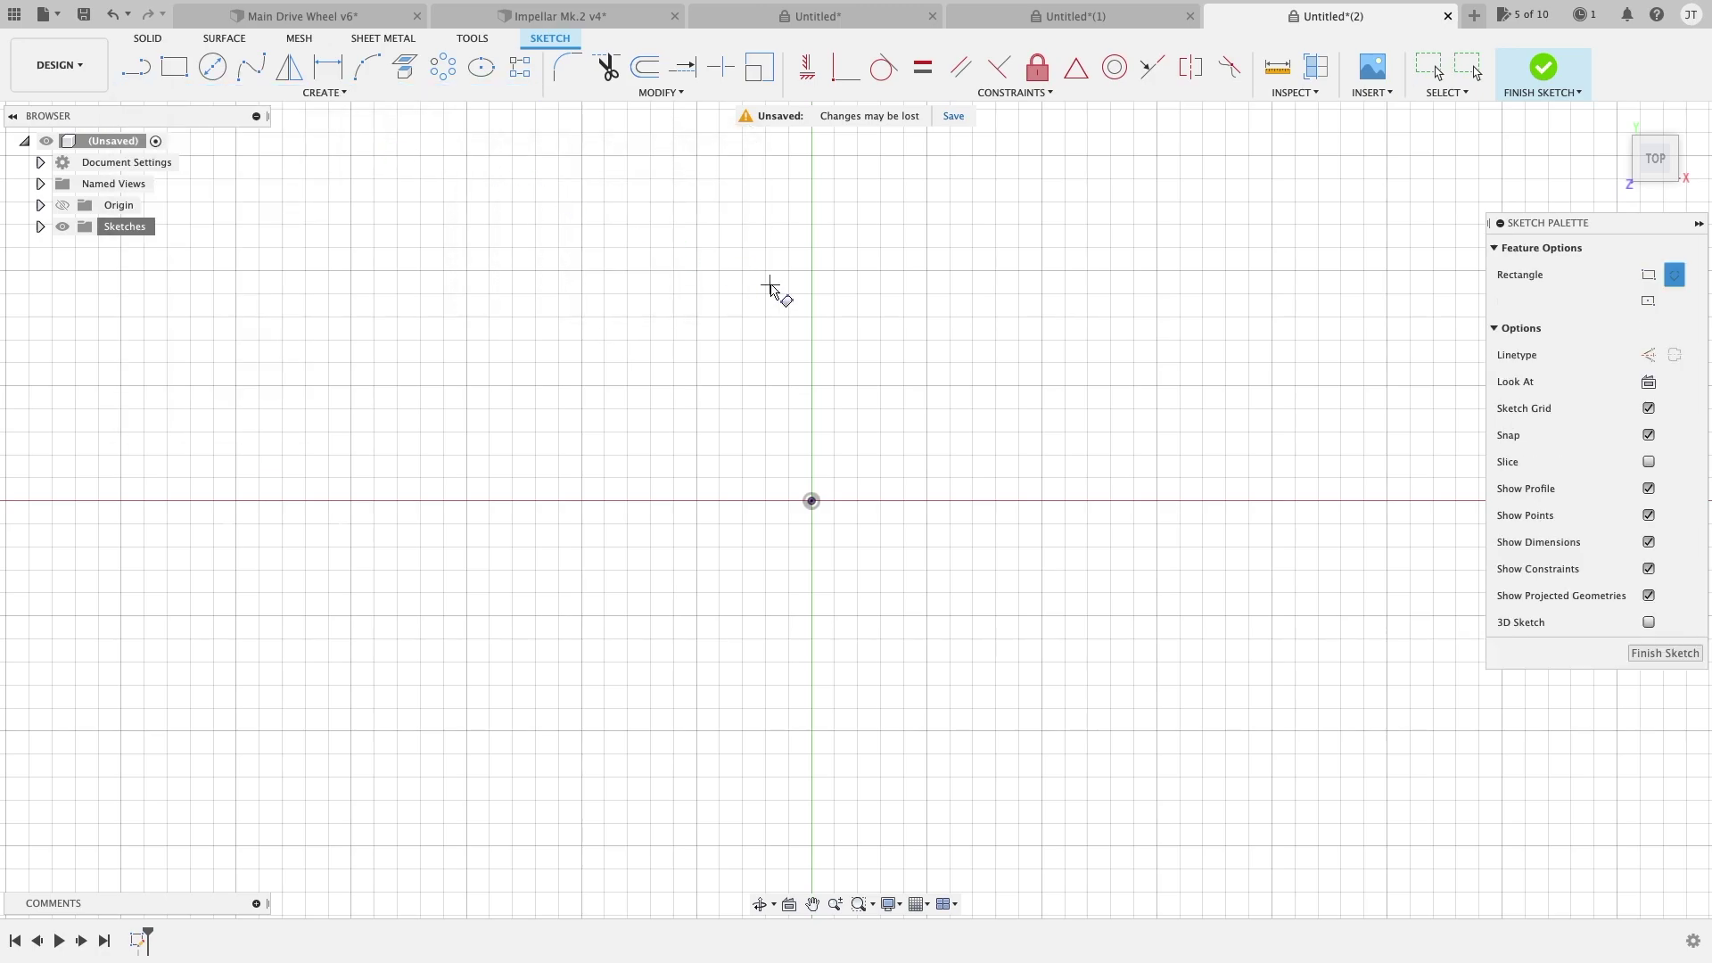
# Draw an angled three-point rectangle starting at the origin, then undo it
pyautogui.click(811, 501)
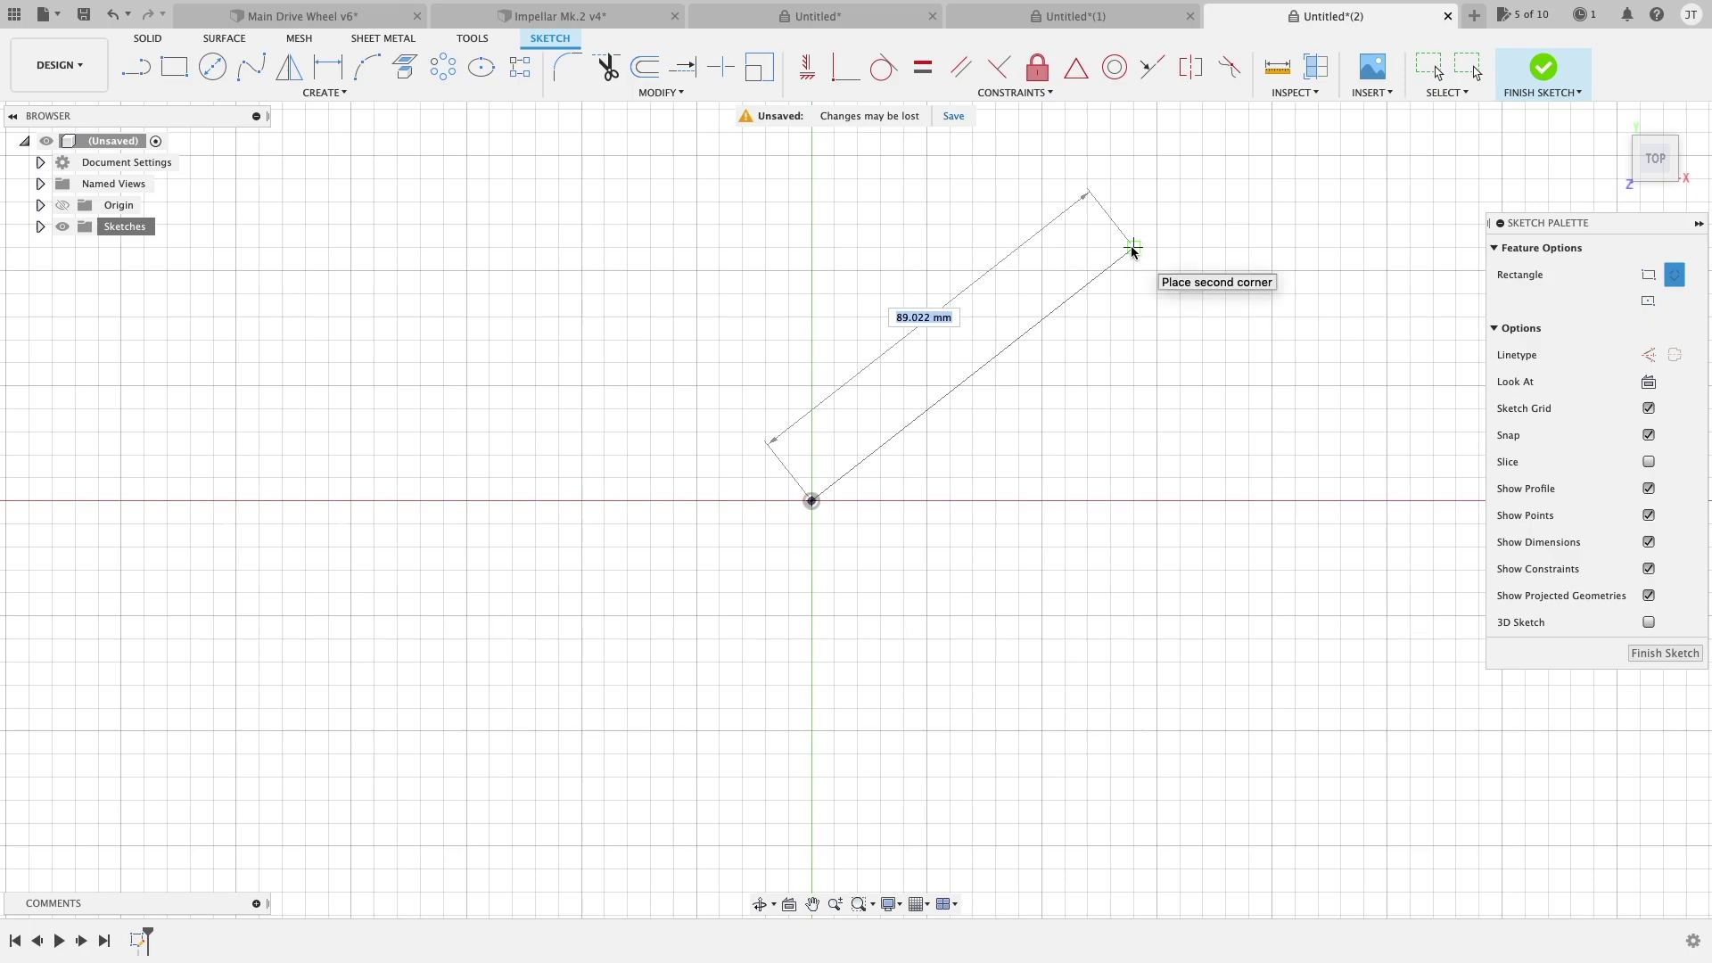
pyautogui.click(1132, 249)
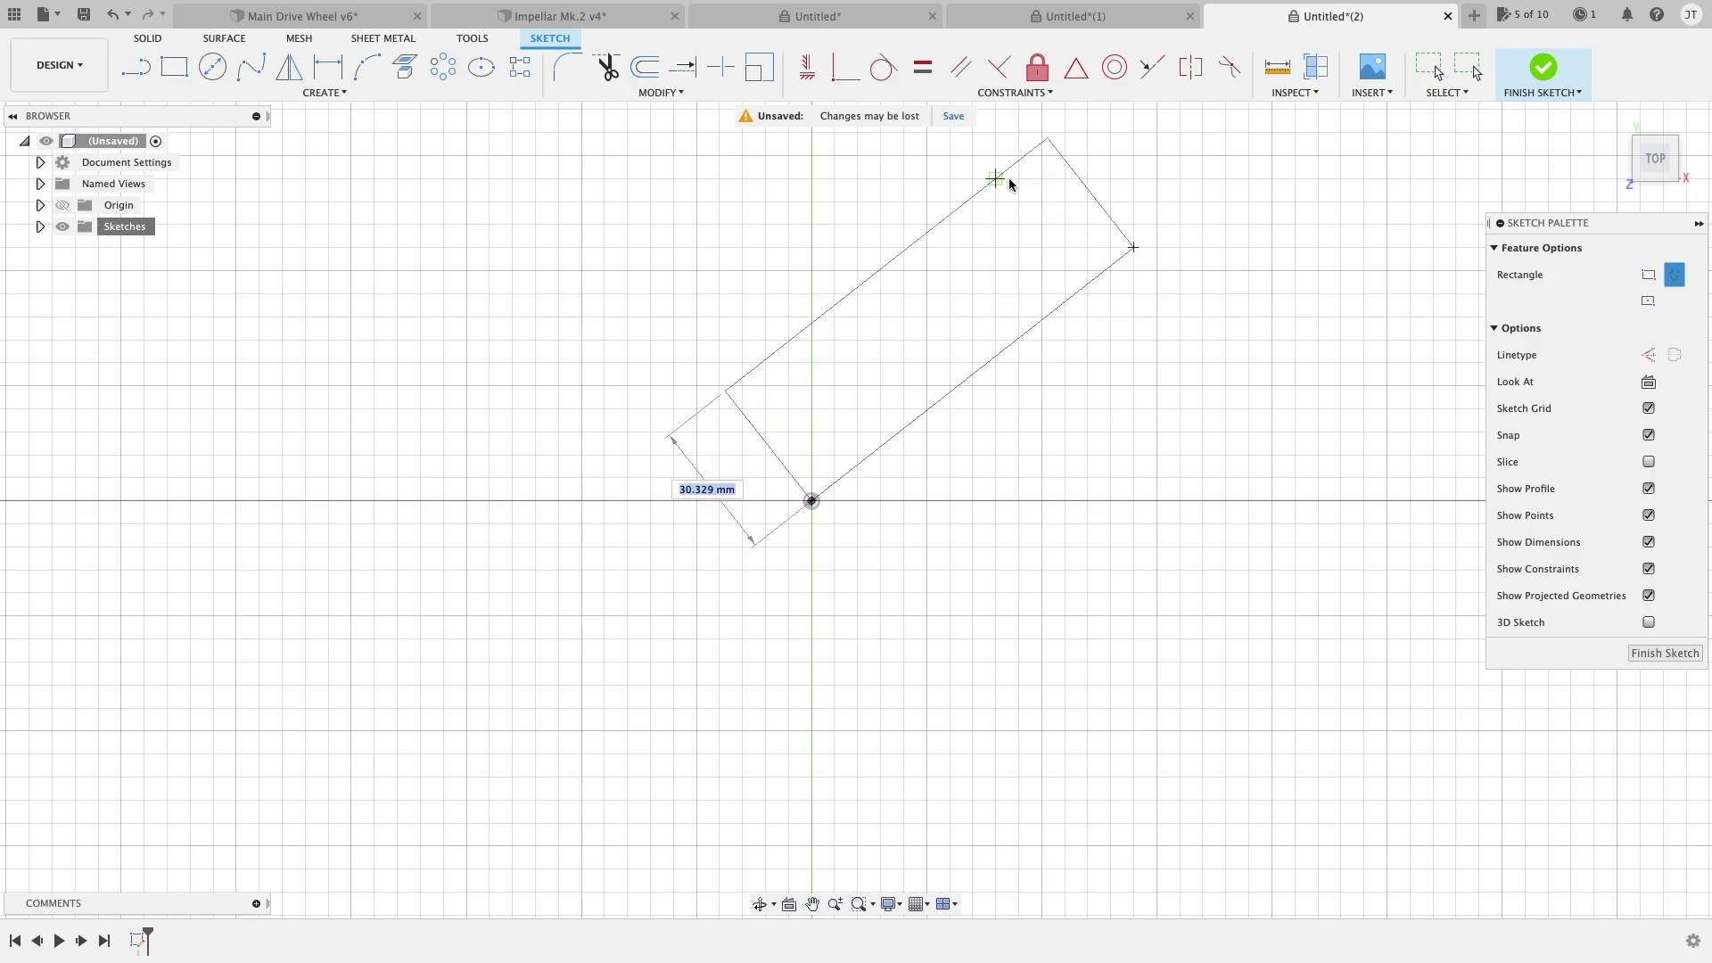
pyautogui.scroll(5, 1010, 183)
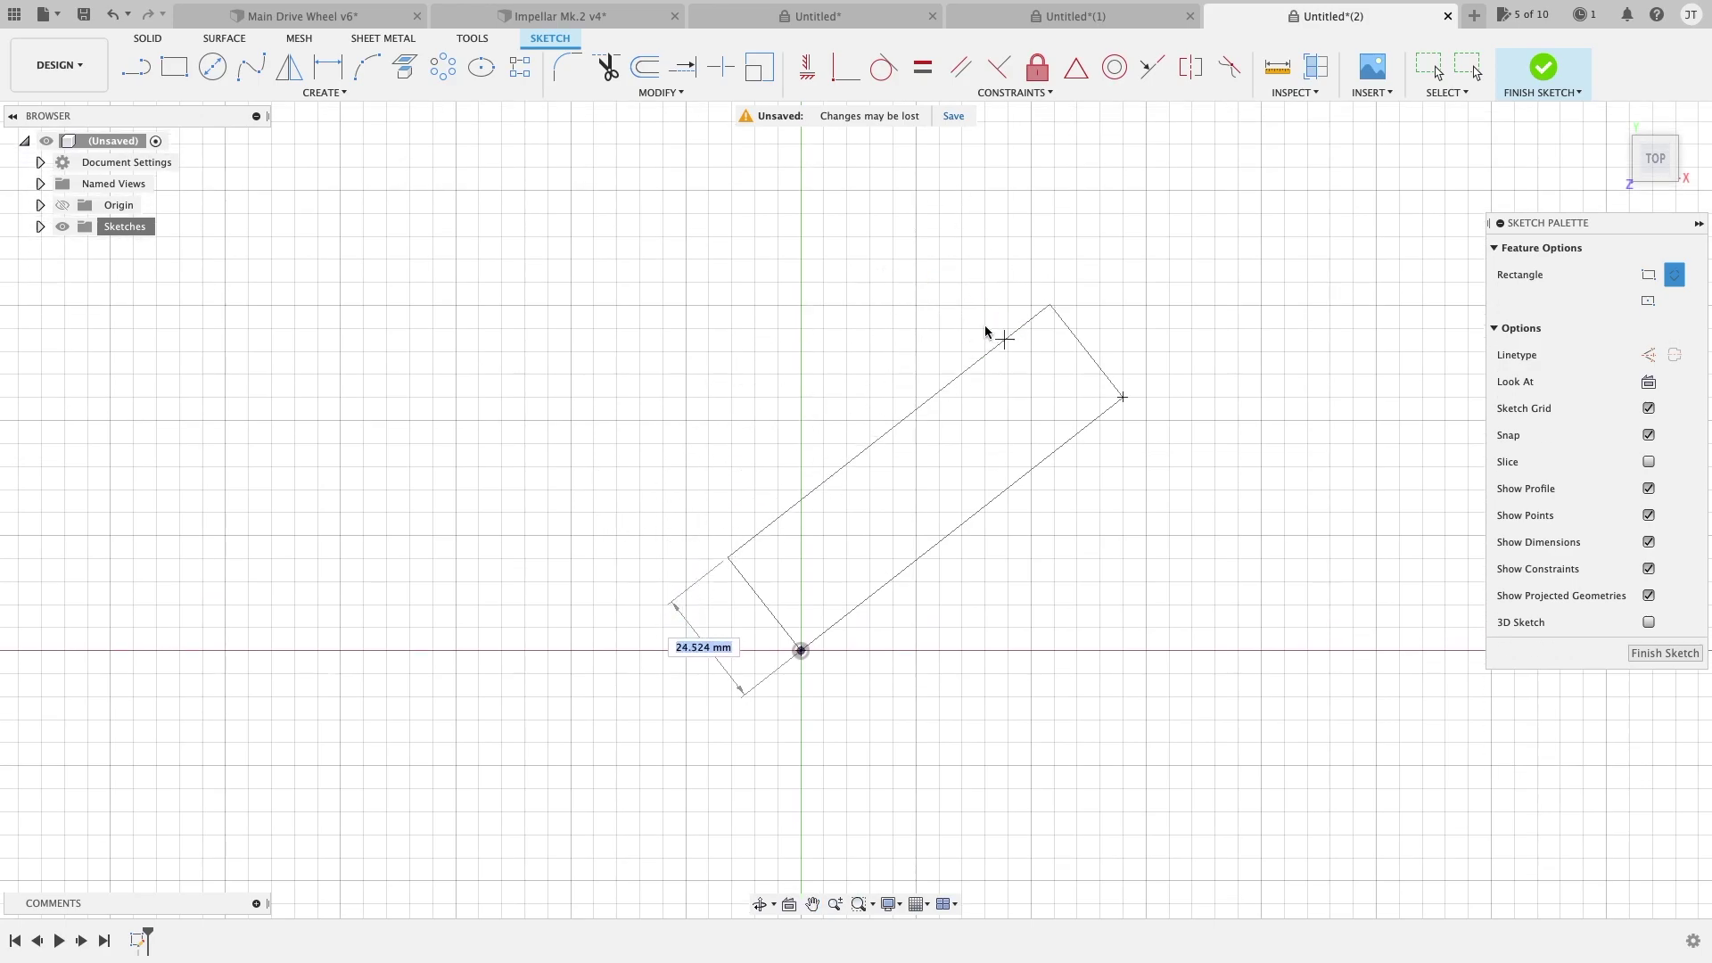
pyautogui.click(956, 302)
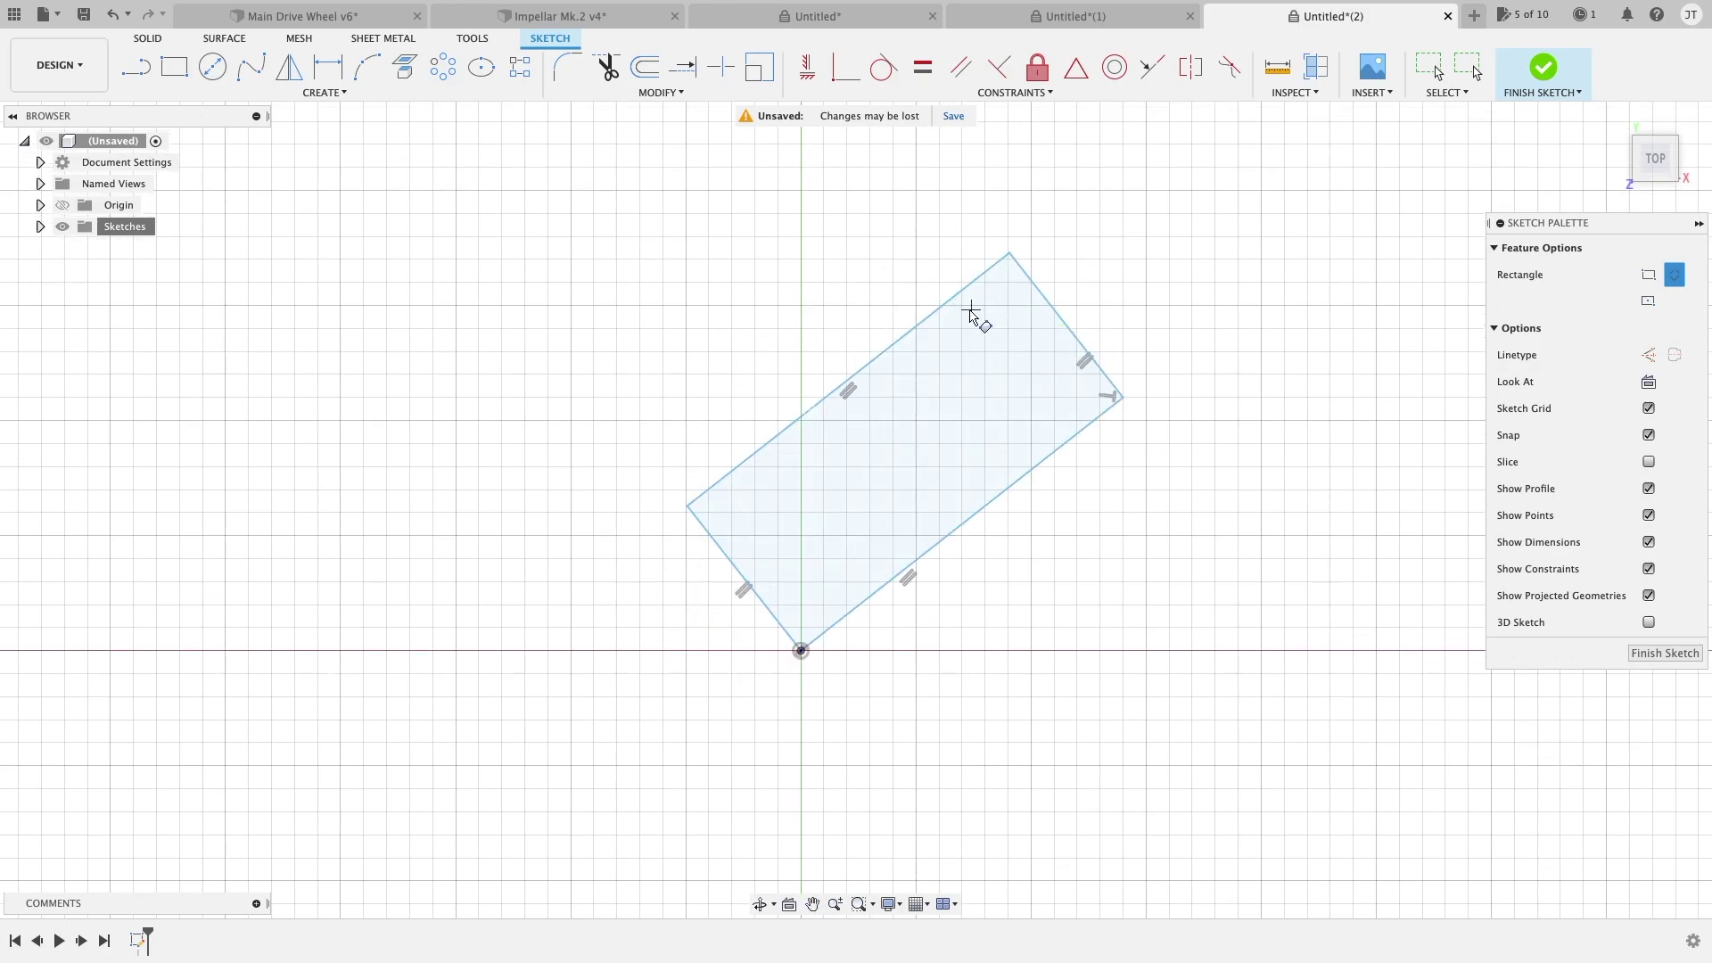
pyautogui.press('Escape')
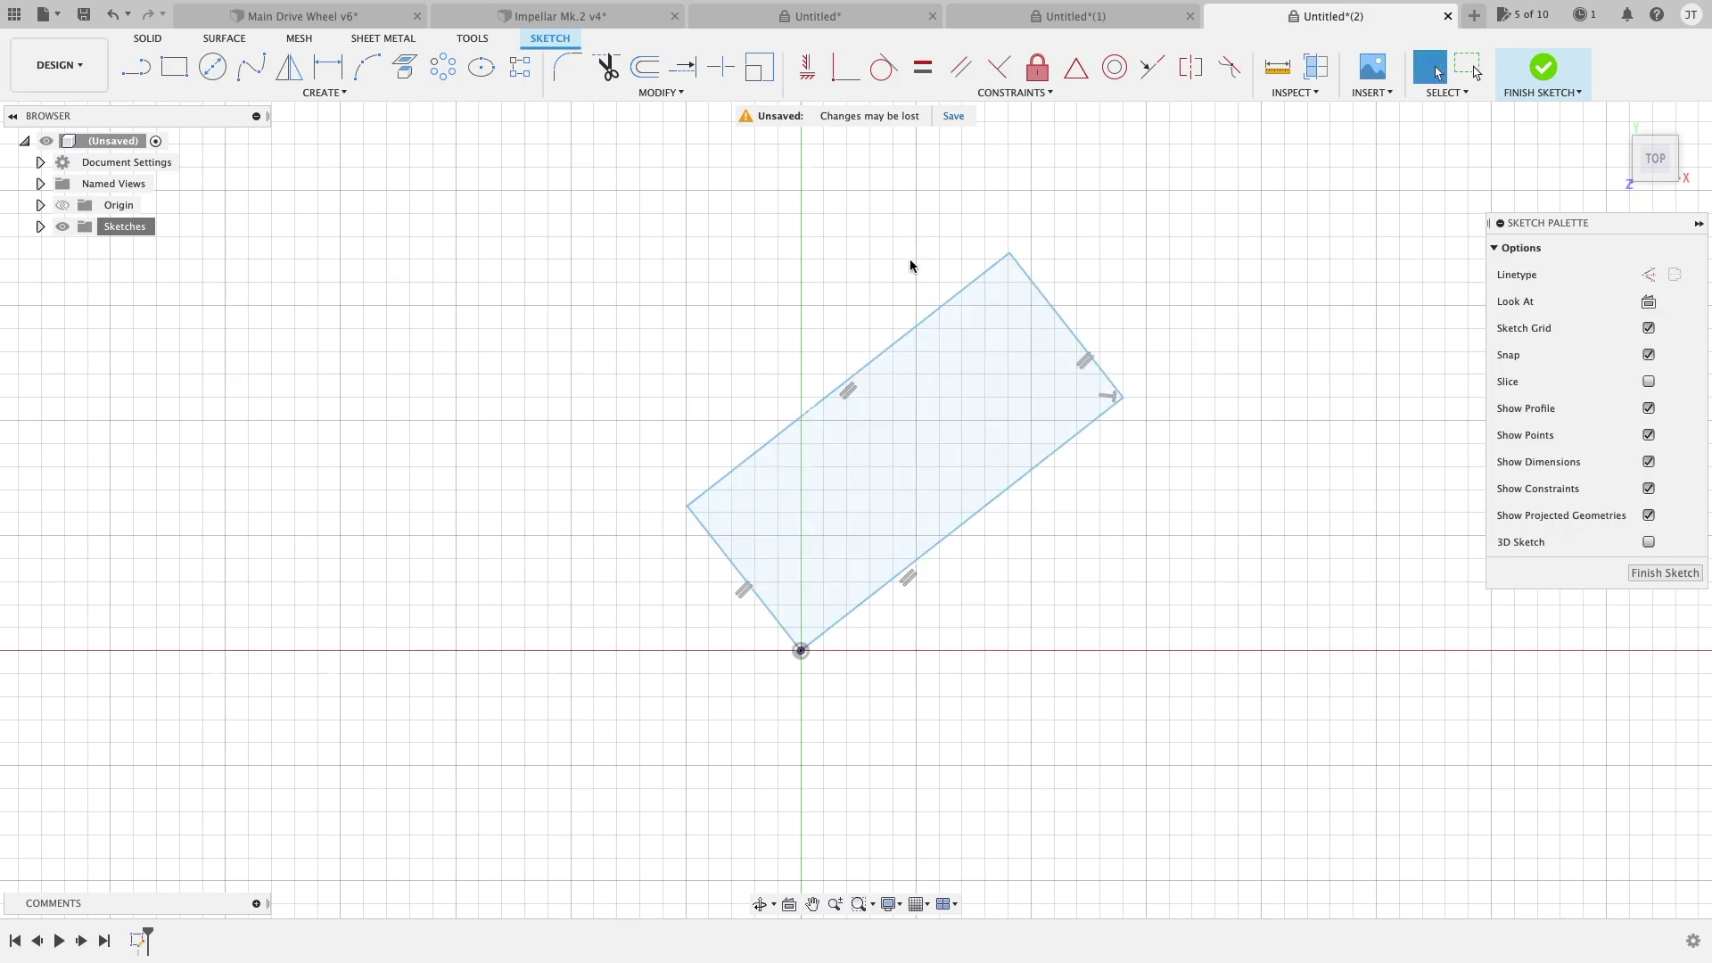
pyautogui.hotkey('ctrl', 'z')
# Select the Center Rectangle tool from the Create menu's Rectangle options
pyautogui.click(239, 93)
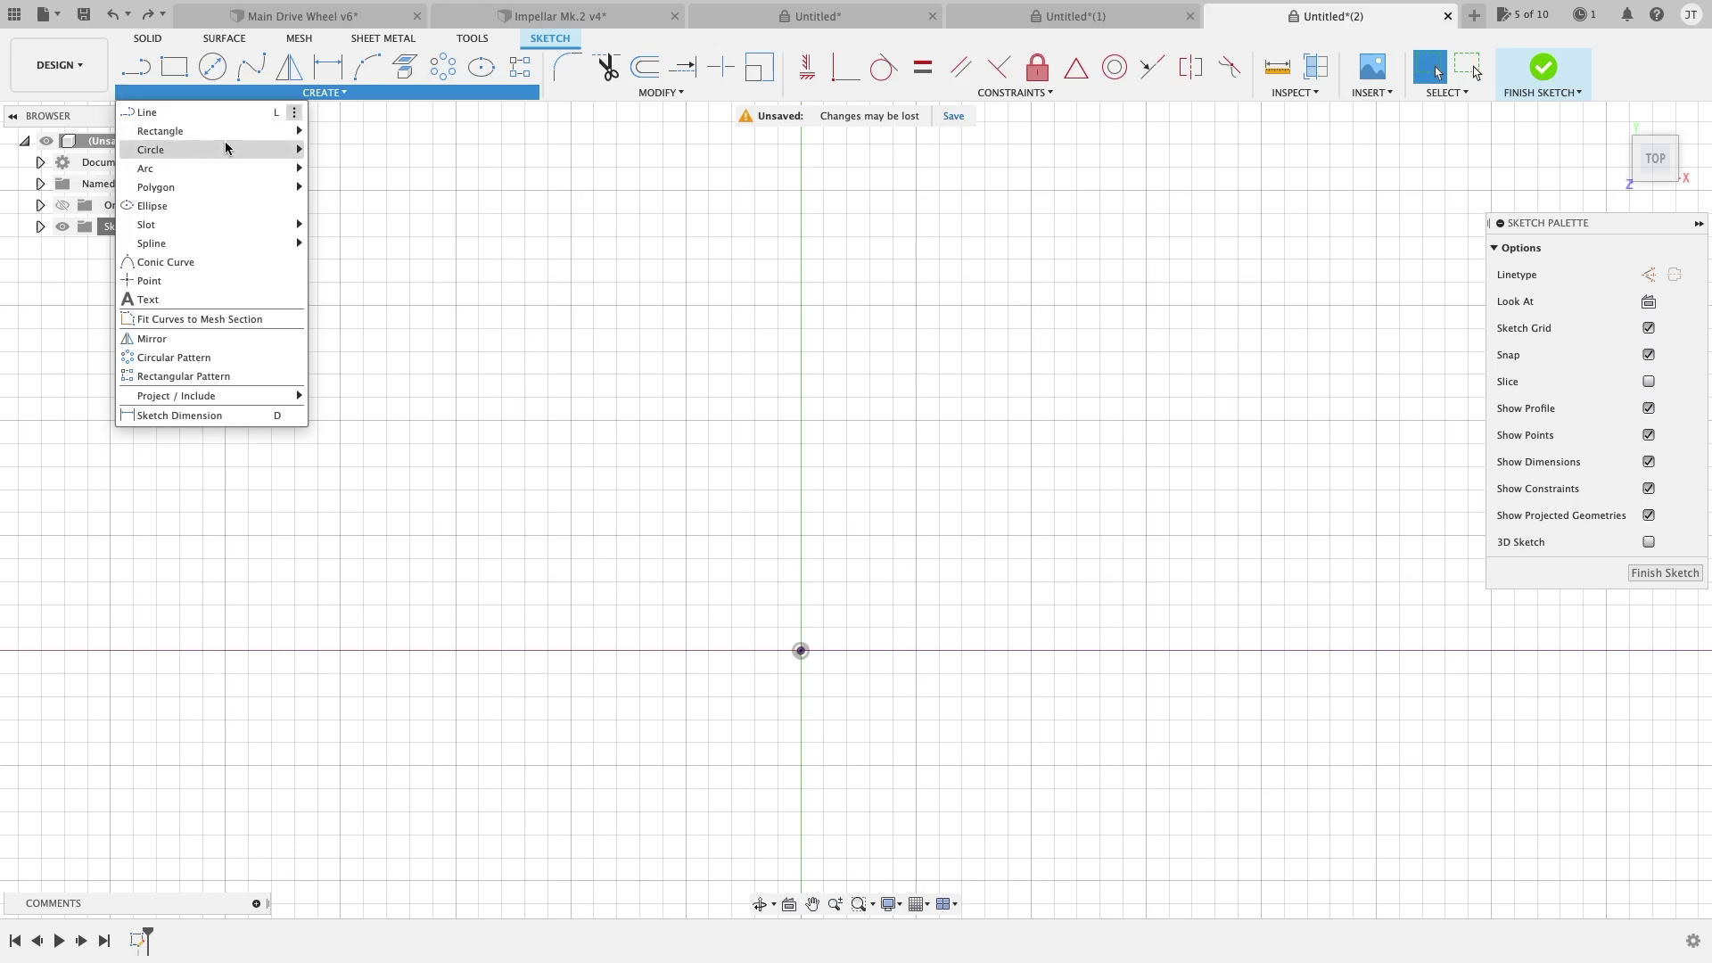
pyautogui.moveTo(229, 131)
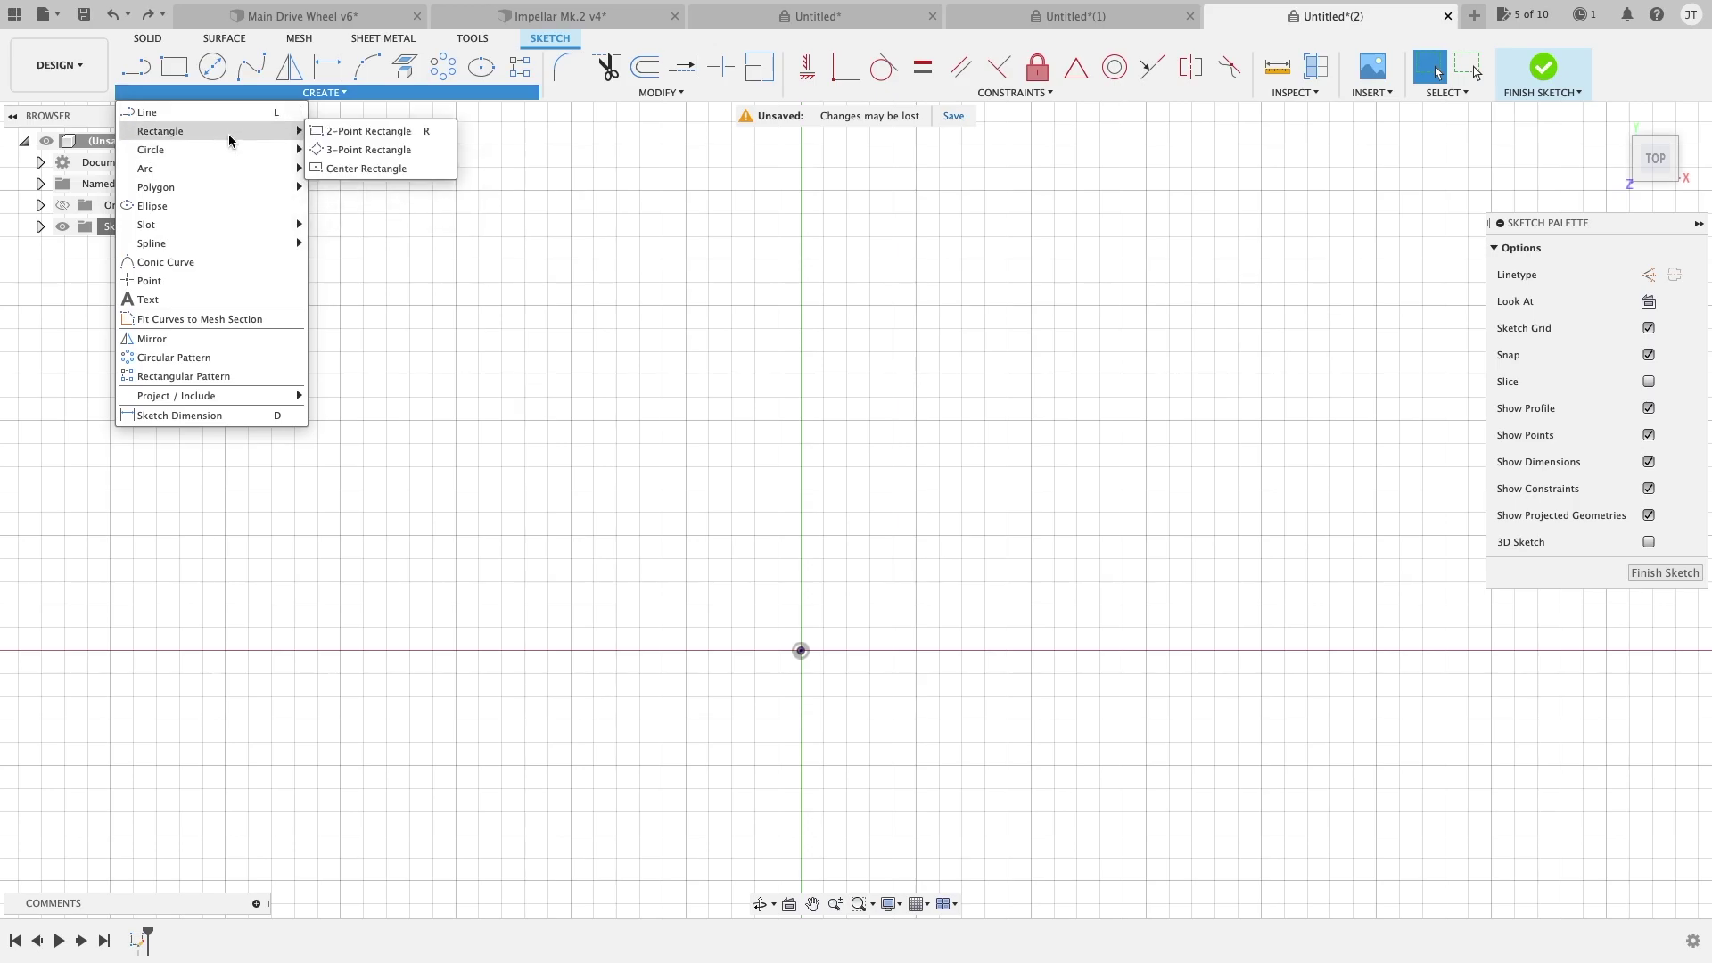
pyautogui.click(365, 167)
pyautogui.scroll(-5, 887, 306)
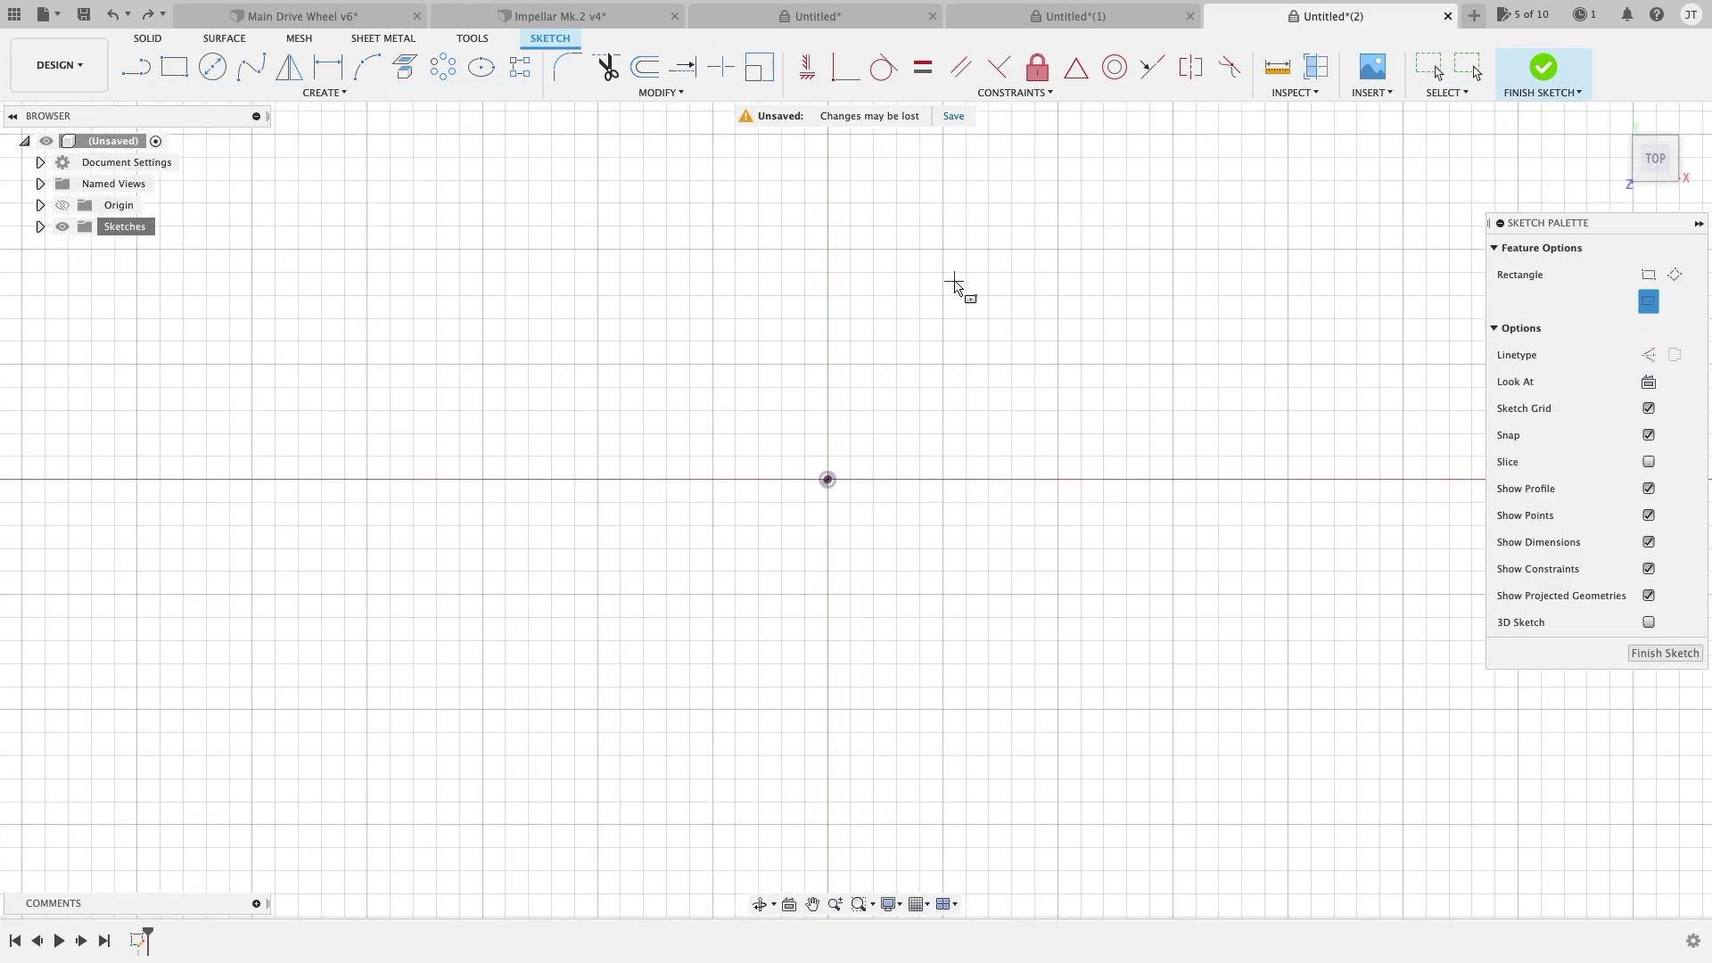
# Draw a 140 × 70 mm center rectangle centred on the origin
pyautogui.click(827, 480)
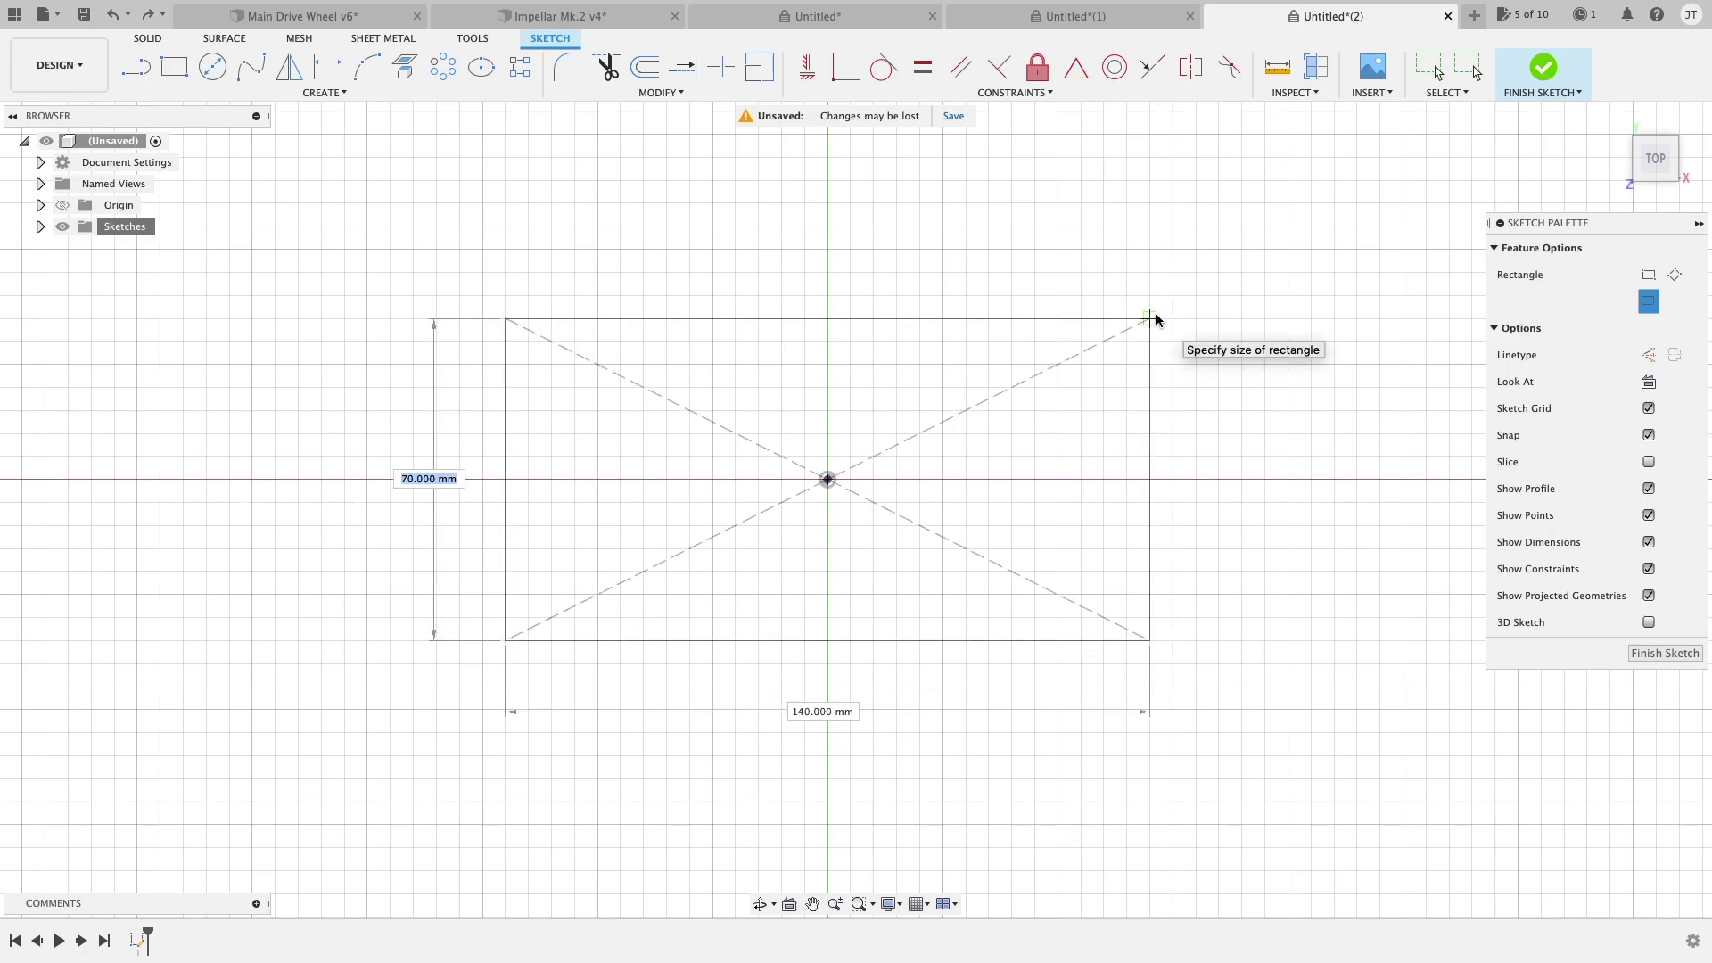
pyautogui.press('Tab')
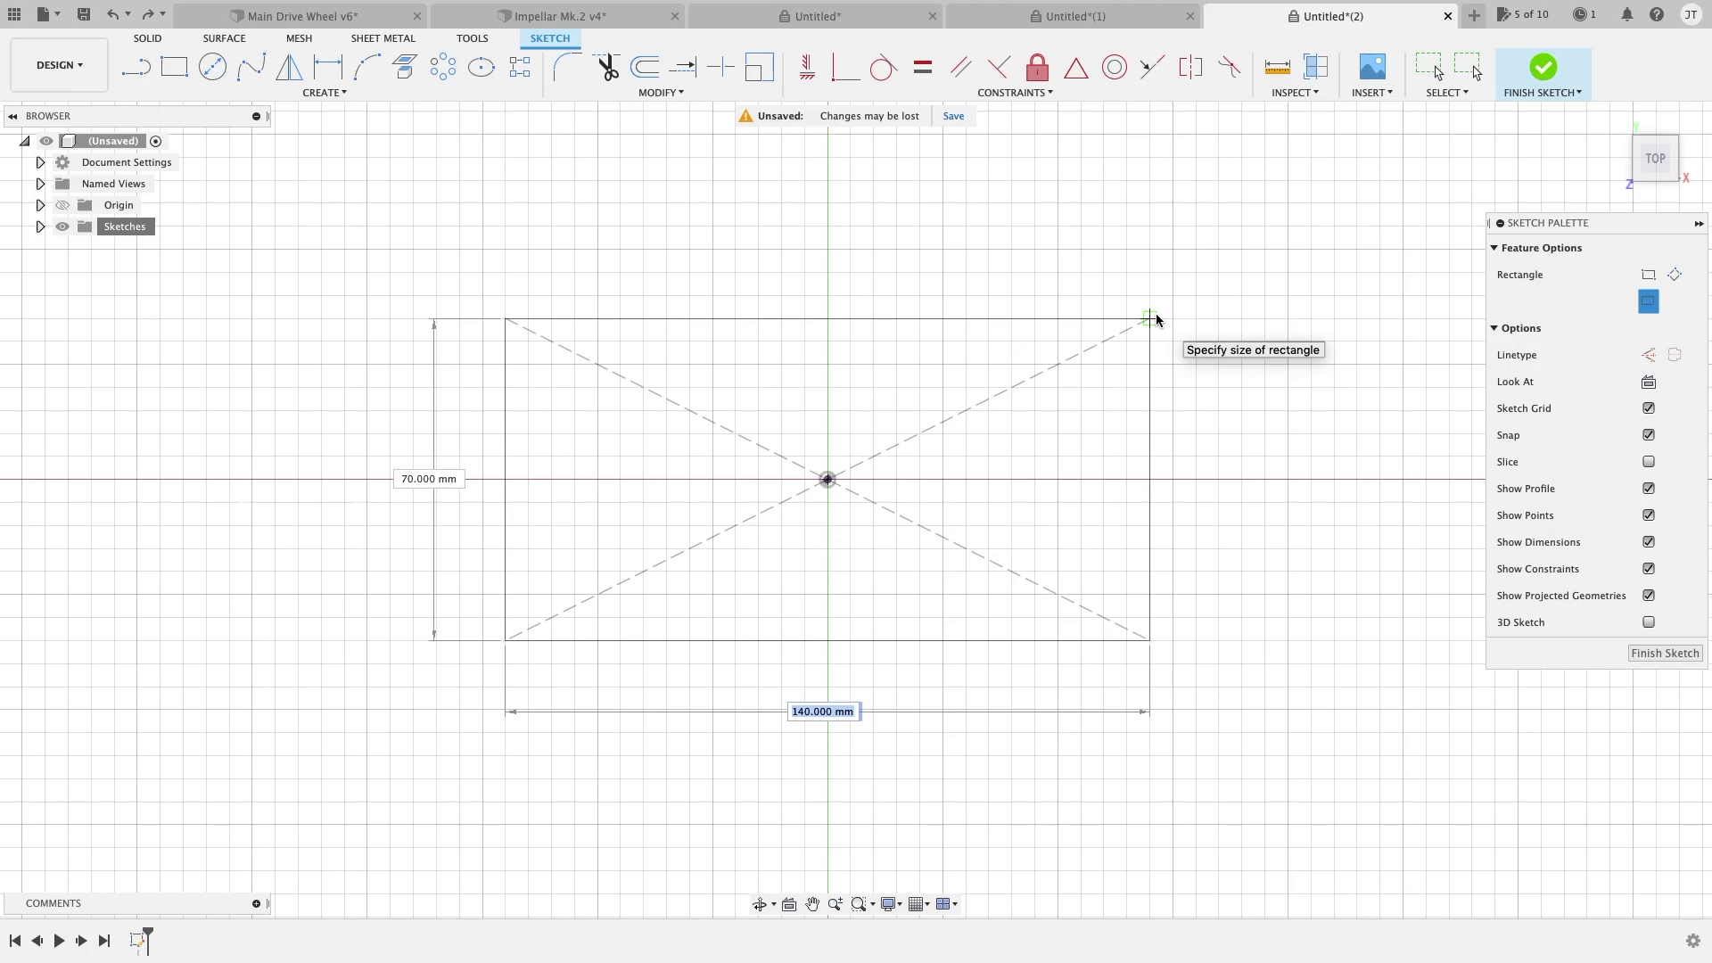
pyautogui.press('Tab')
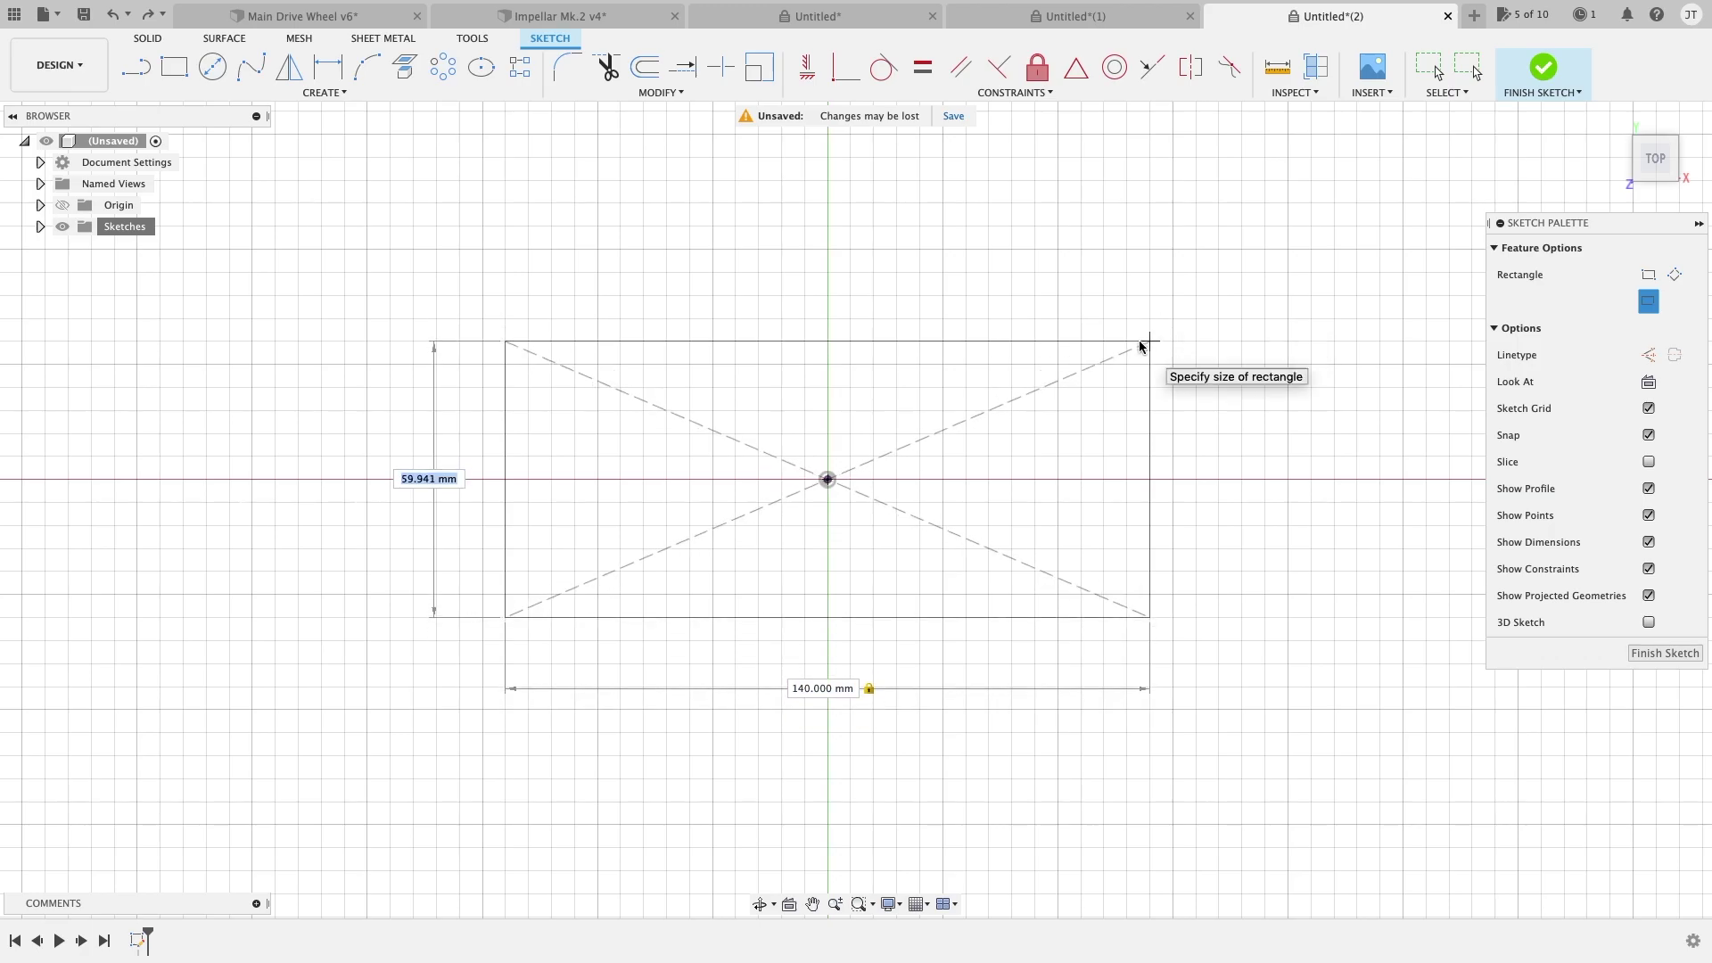
pyautogui.write('70')
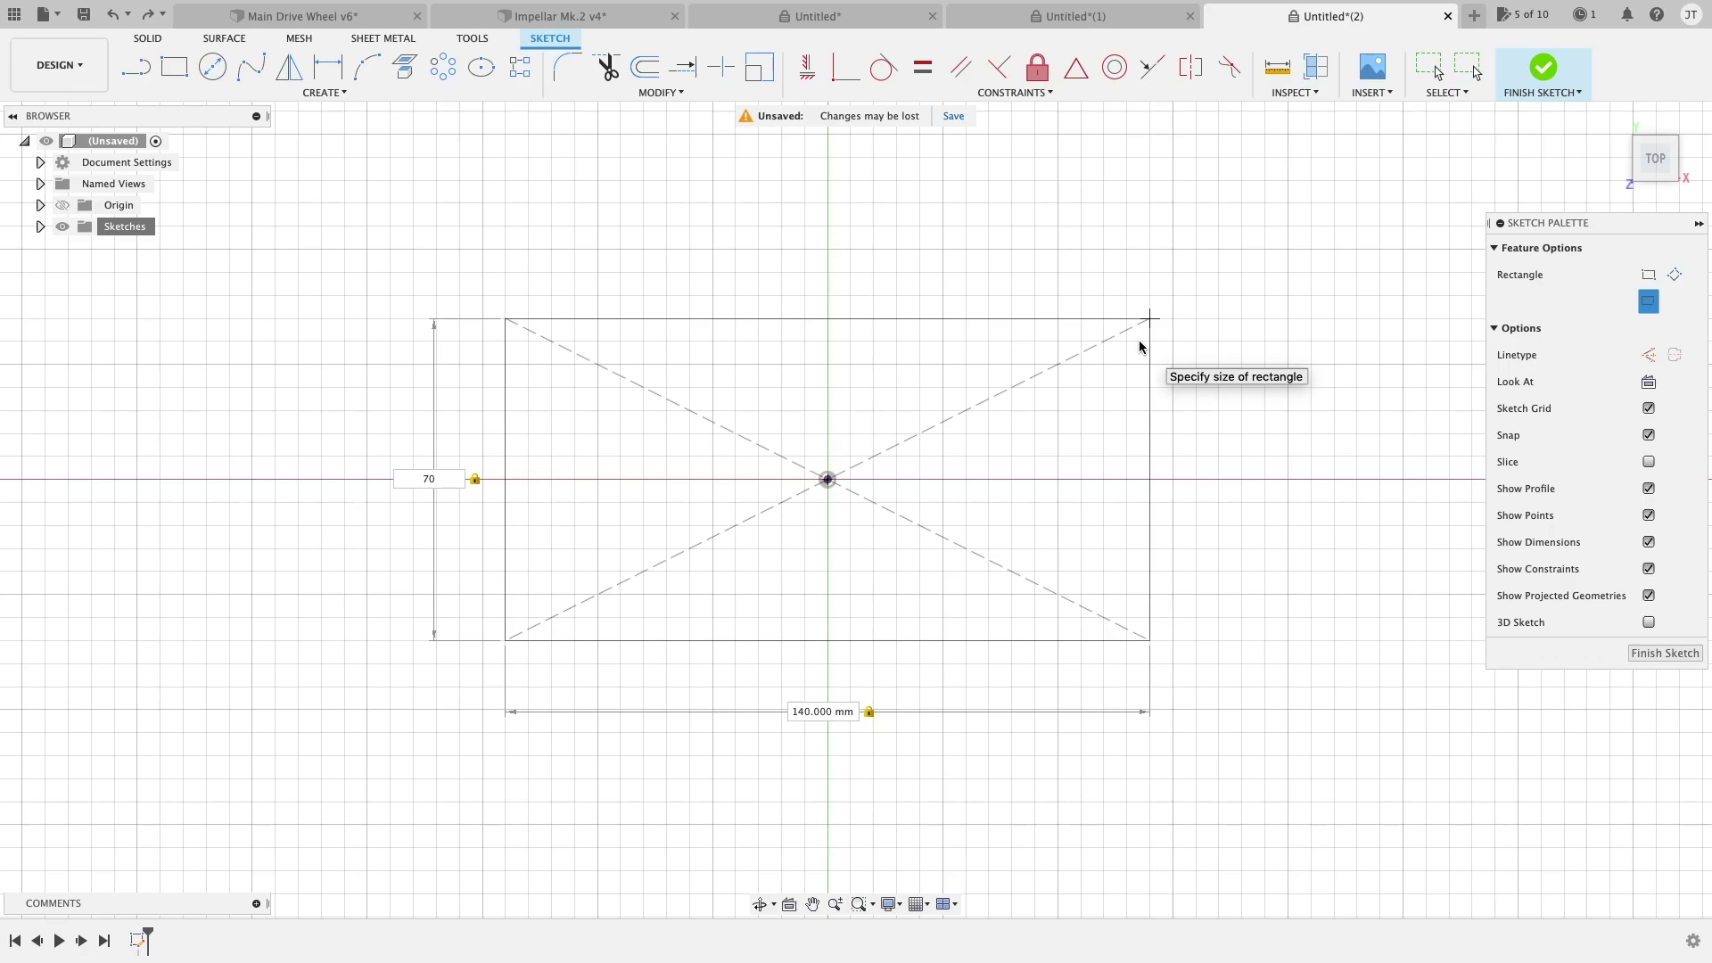
pyautogui.press('Return')
pyautogui.press('Return')
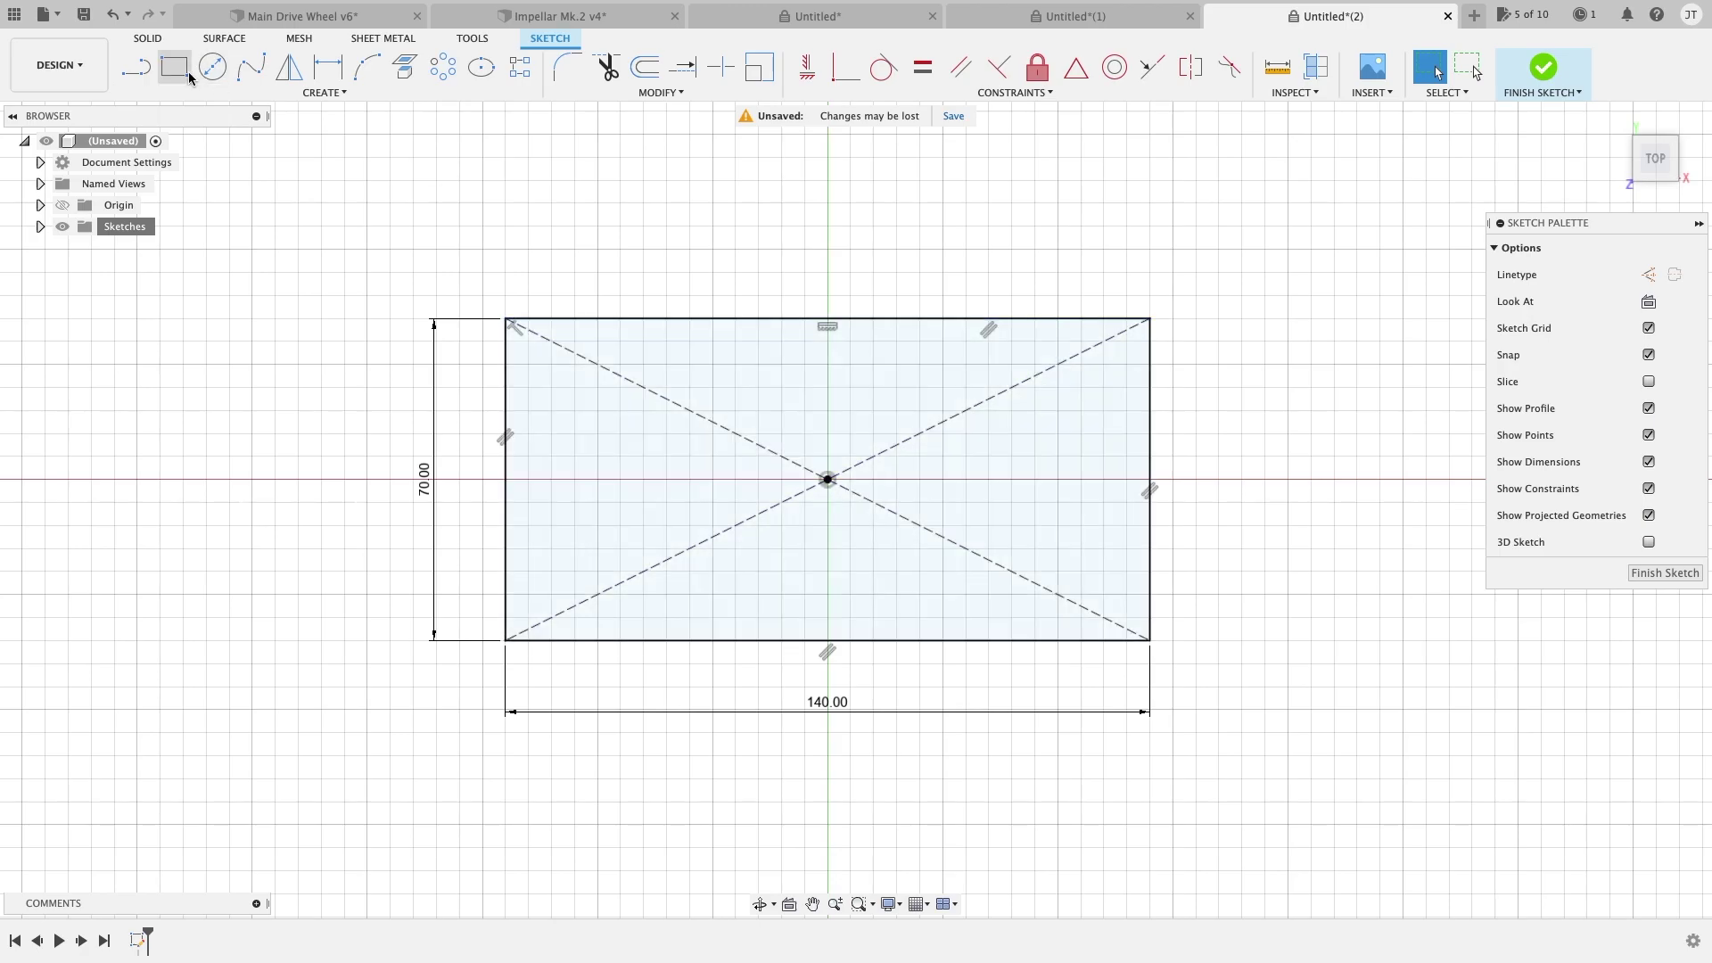
# Open the Create menu to reveal the rectangle and circle options
pyautogui.click(218, 93)
pyautogui.moveTo(226, 133)
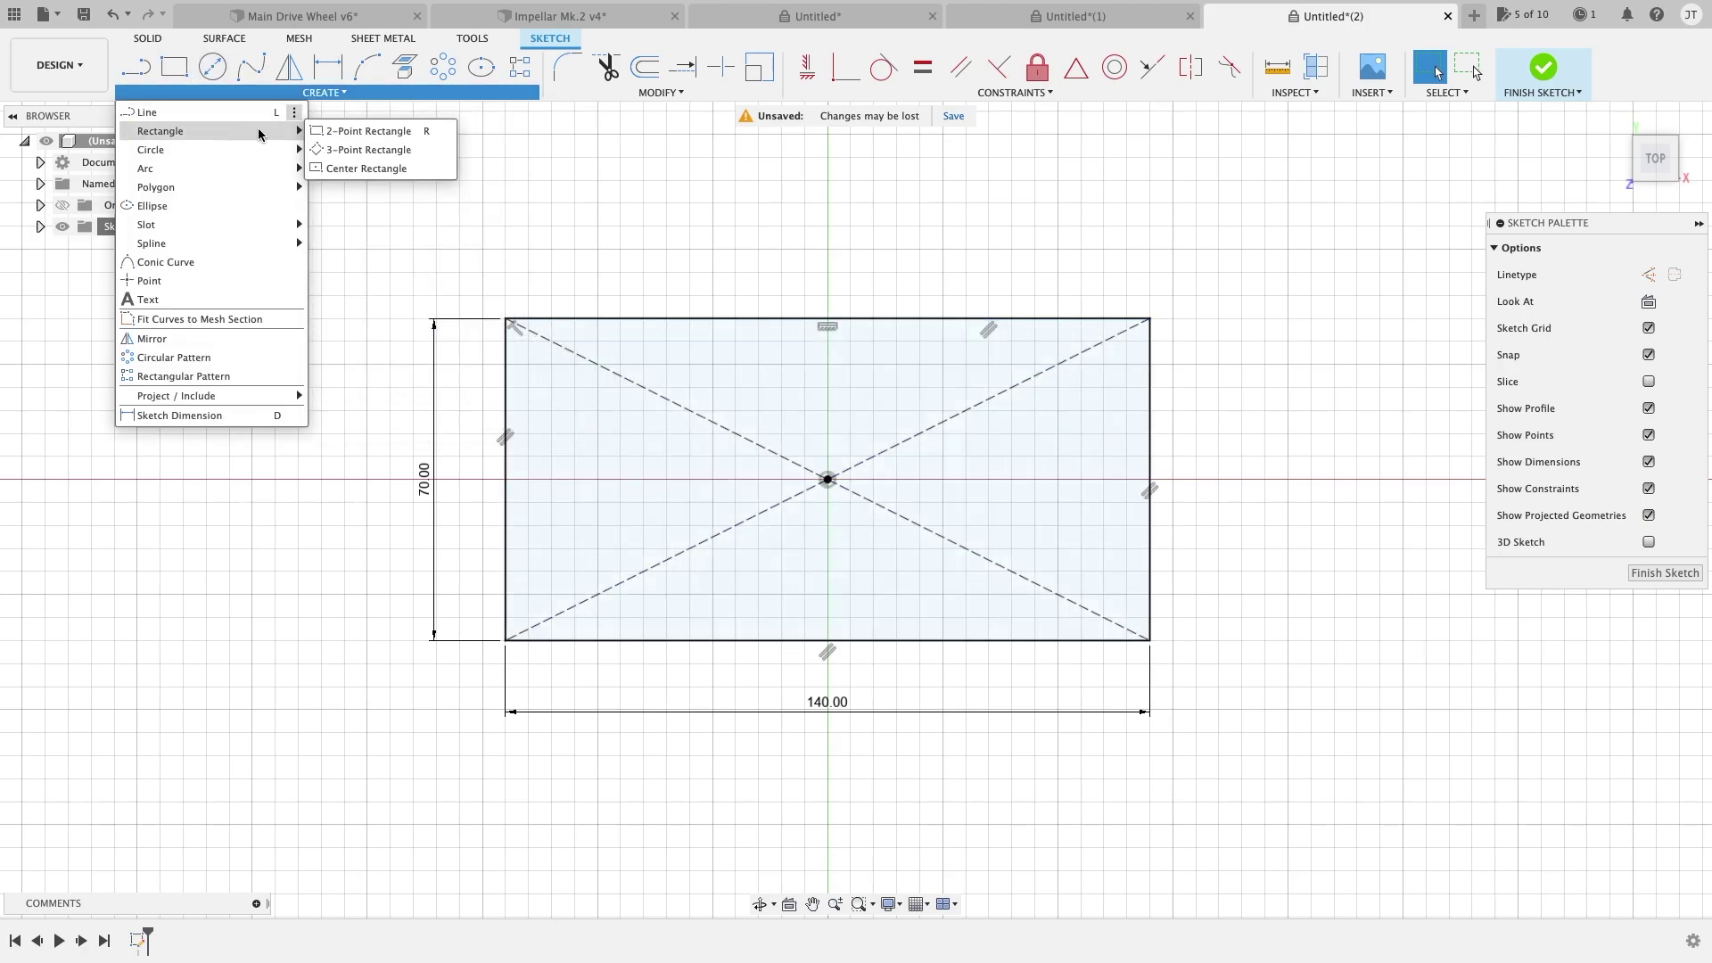